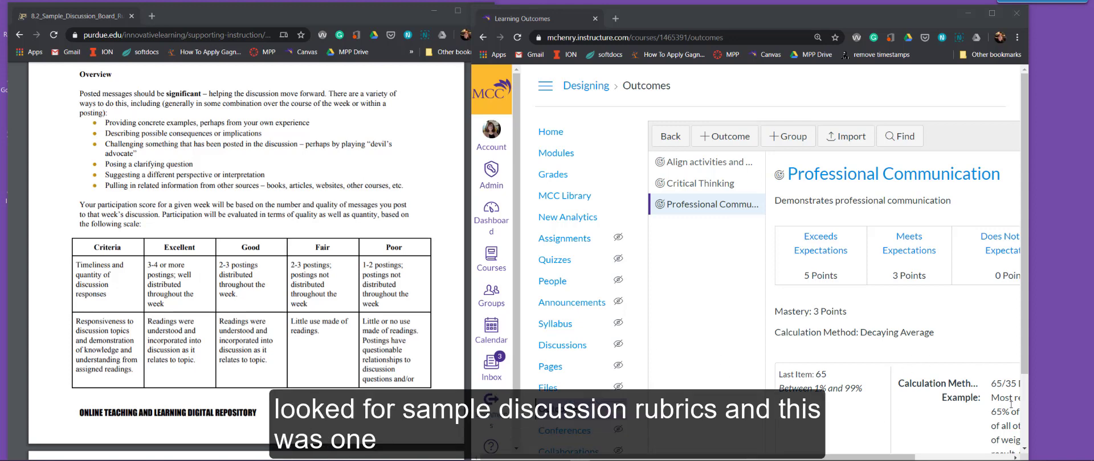
# Examine the overview, criteria table and point levels in the Purdue sample discussion board rubric.
pyautogui.scroll(3, 235, 279)
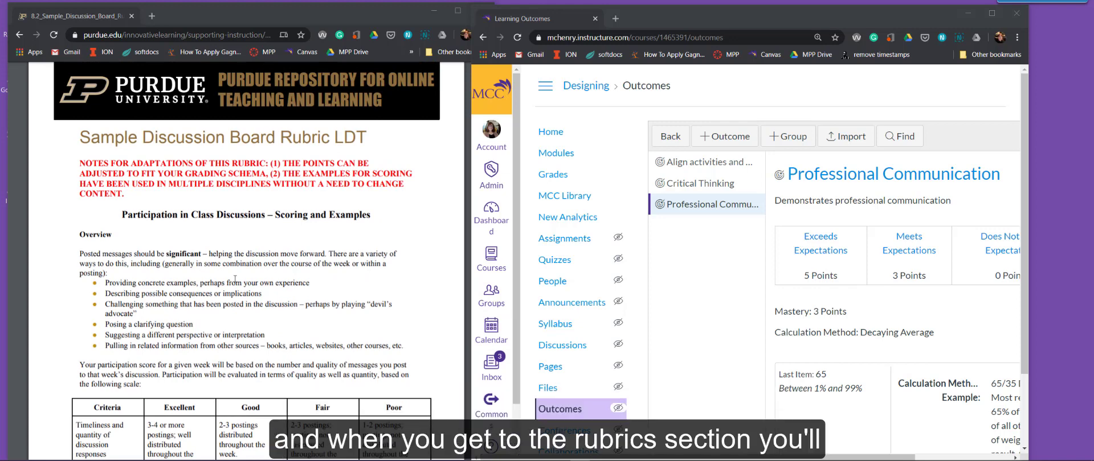
pyautogui.scroll(1, 234, 279)
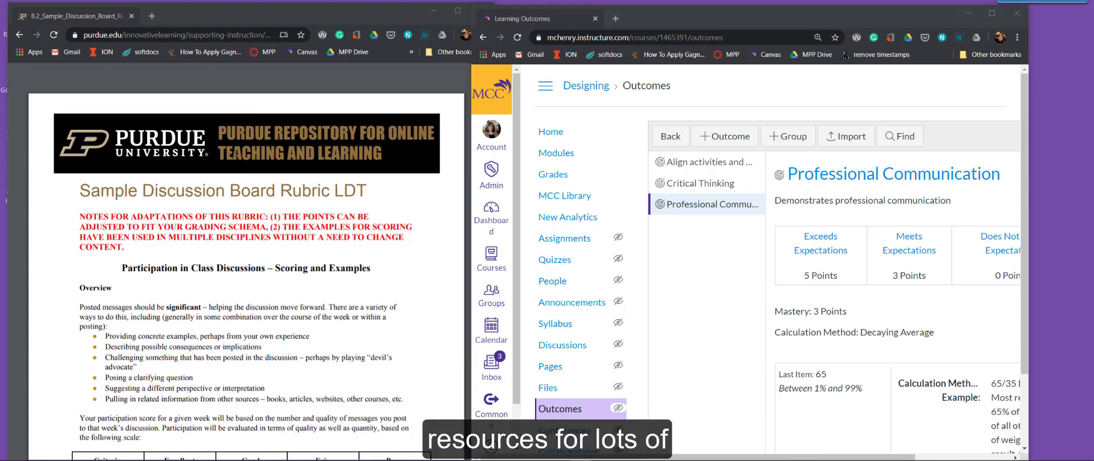
pyautogui.scroll(-10, 236, 154)
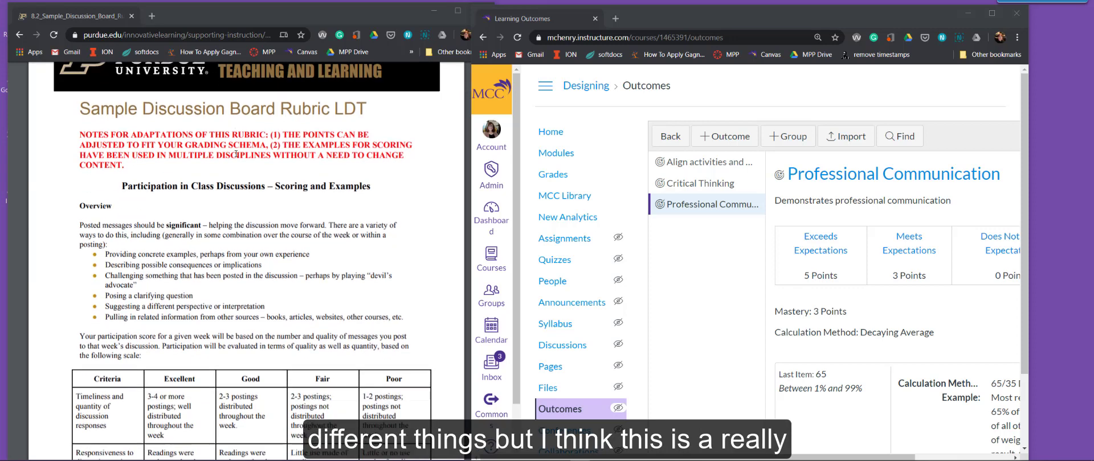
pyautogui.scroll(-5, 236, 154)
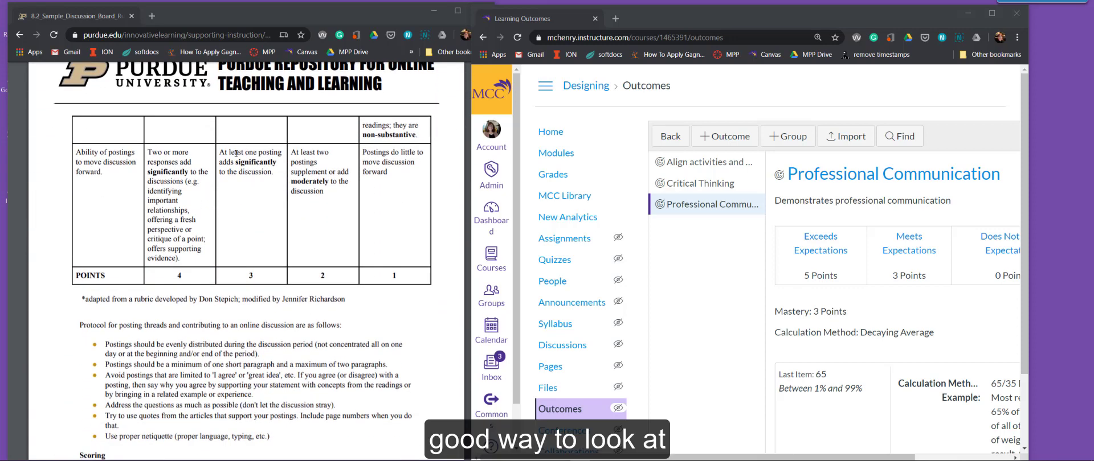
pyautogui.scroll(5, 236, 154)
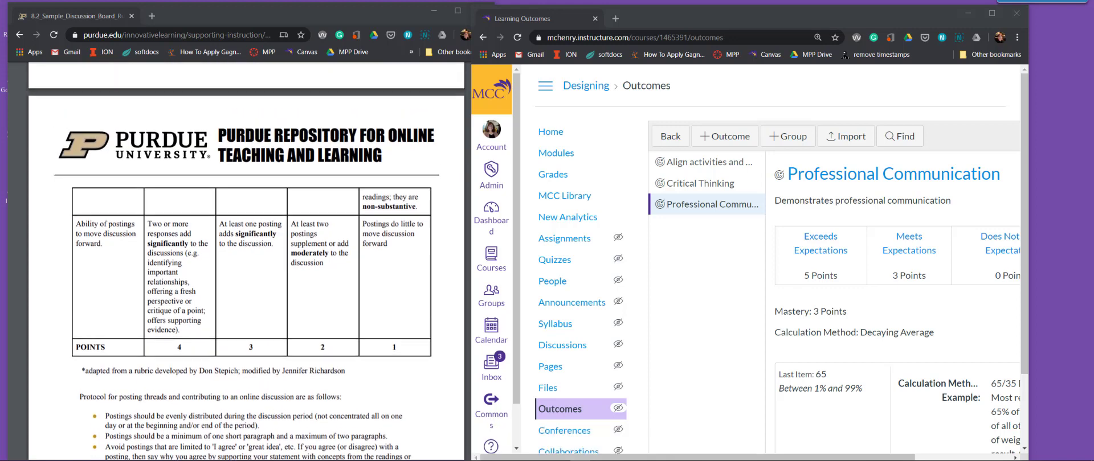
pyautogui.scroll(3, 236, 154)
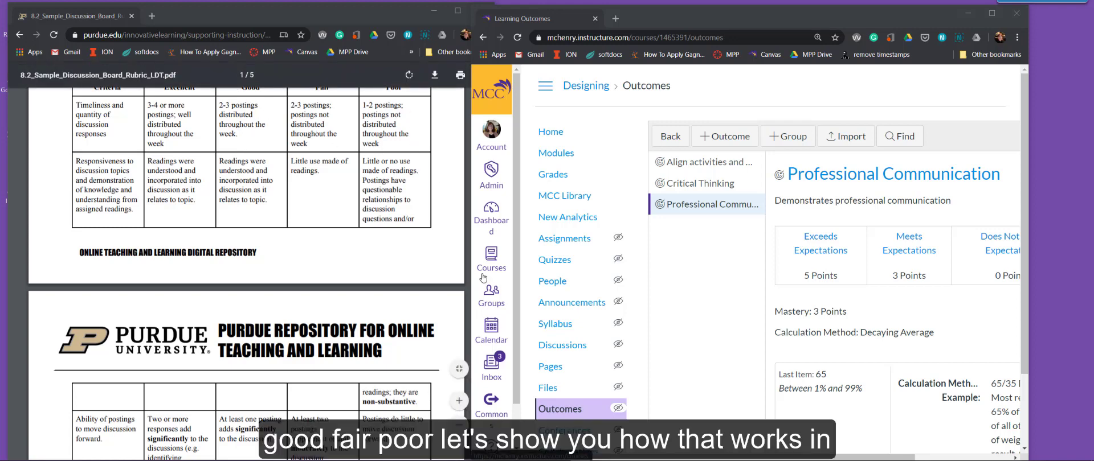
pyautogui.click(312, 261)
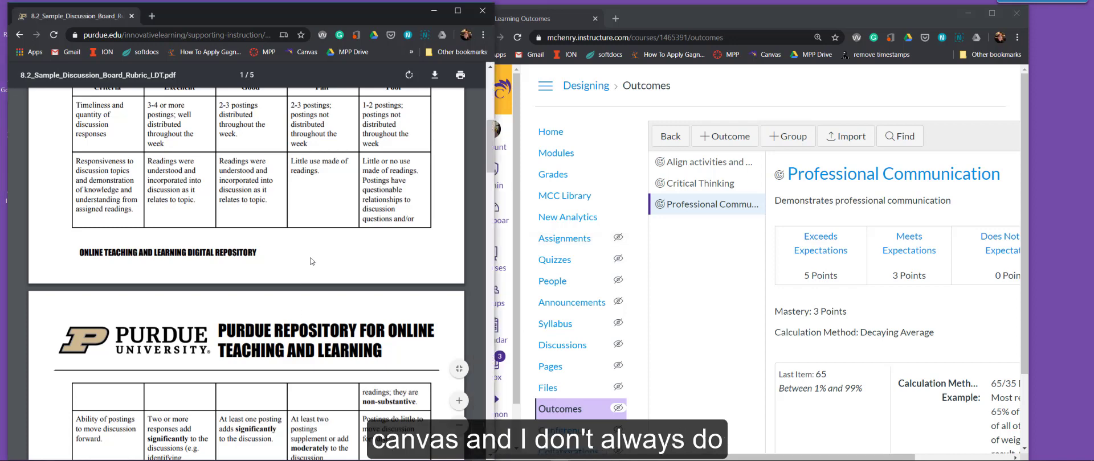
pyautogui.scroll(1, 312, 261)
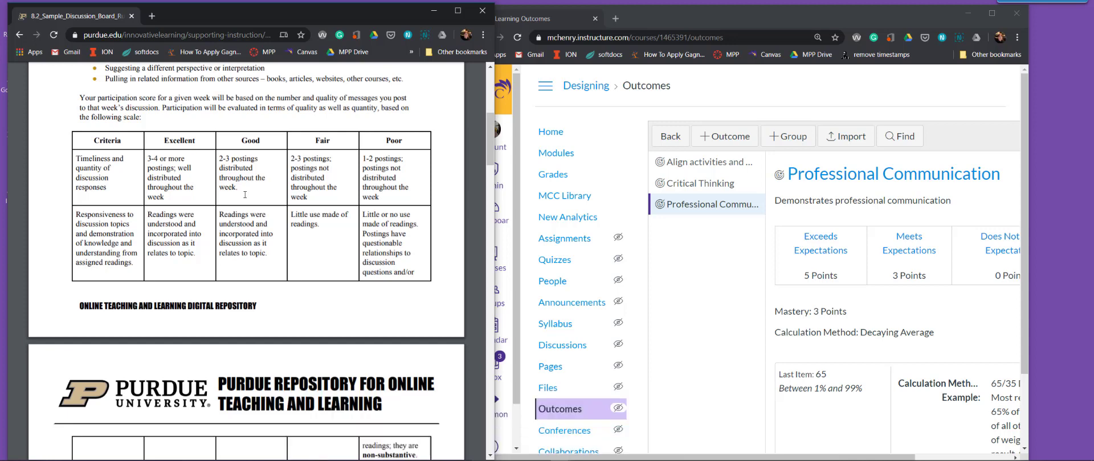
# Add a new outcome in the Canvas course, name it "Responsiveness" and begin its description with "Does the stu".
pyautogui.click(707, 145)
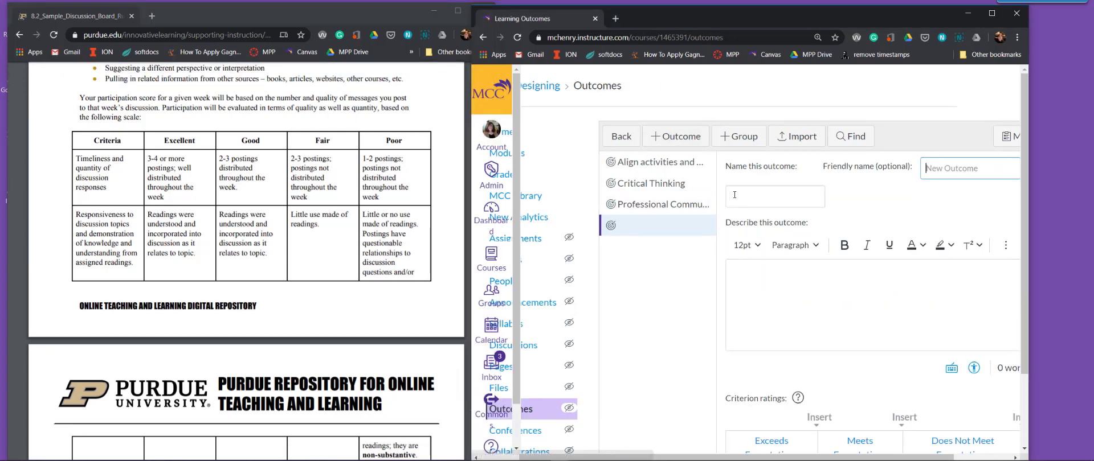
pyautogui.click(729, 200)
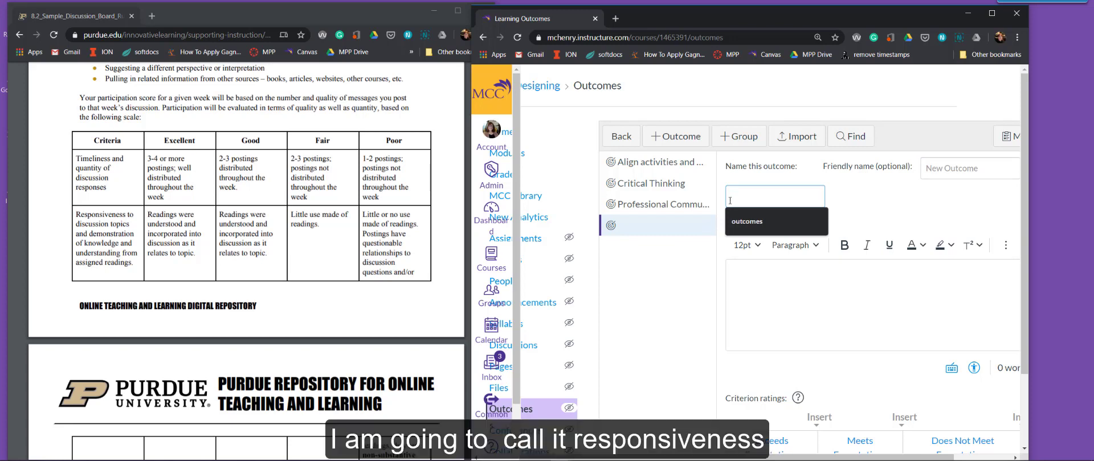
pyautogui.write('Res')
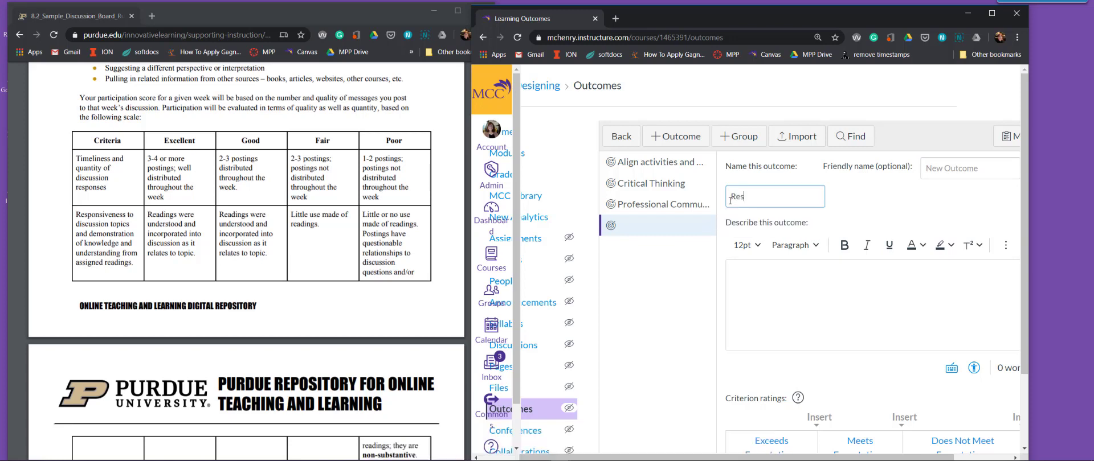
pyautogui.write('ponsiveness')
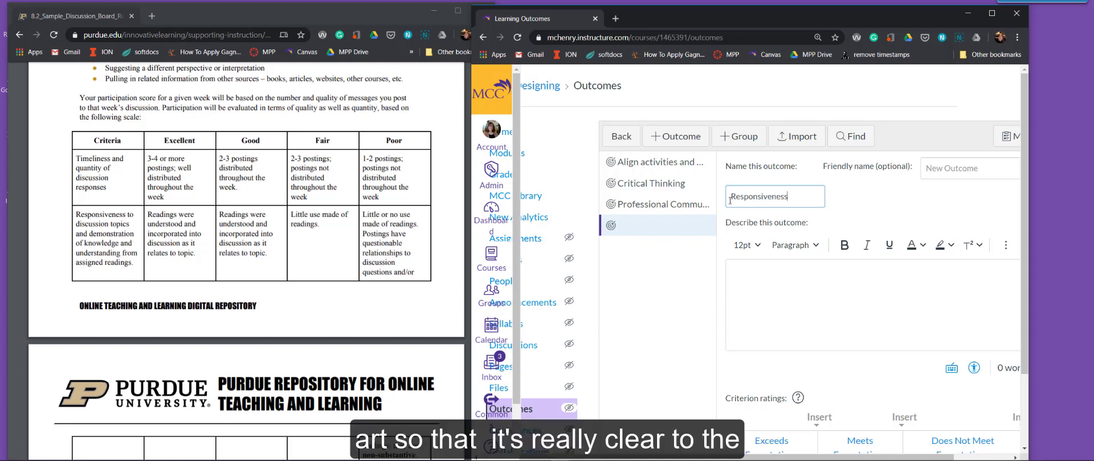
pyautogui.click(732, 275)
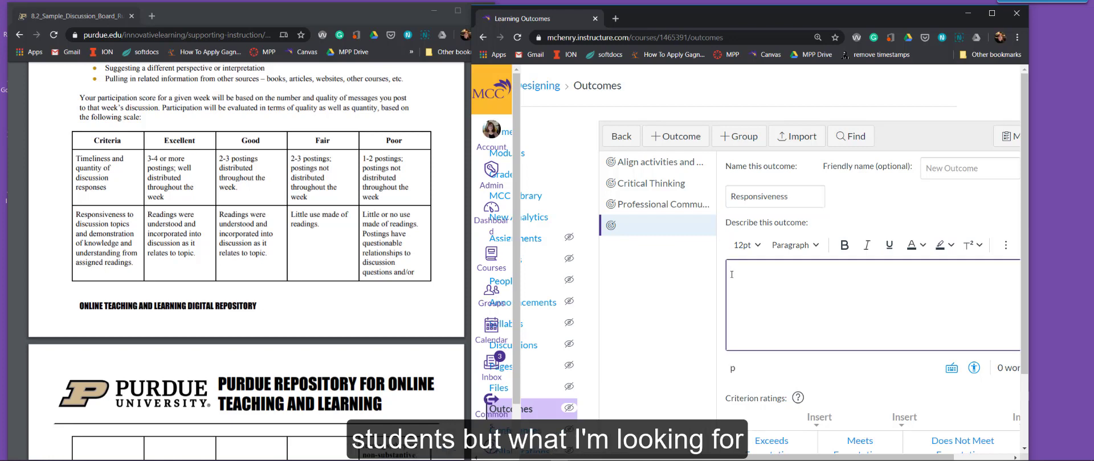
pyautogui.write('Does the stu')
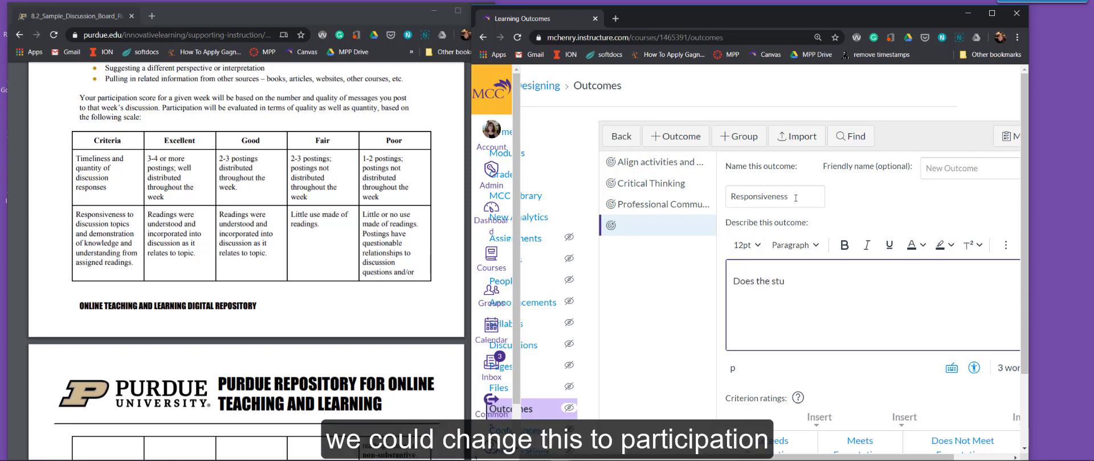
# Change the new outcome's name to "Participation".
pyautogui.moveTo(796, 198); pyautogui.dragTo(714, 189)
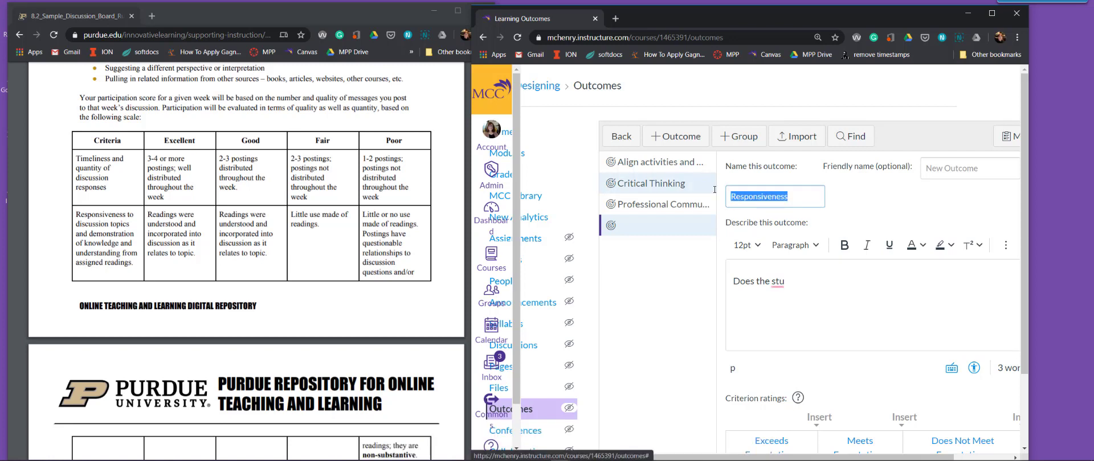
pyautogui.write('Participa')
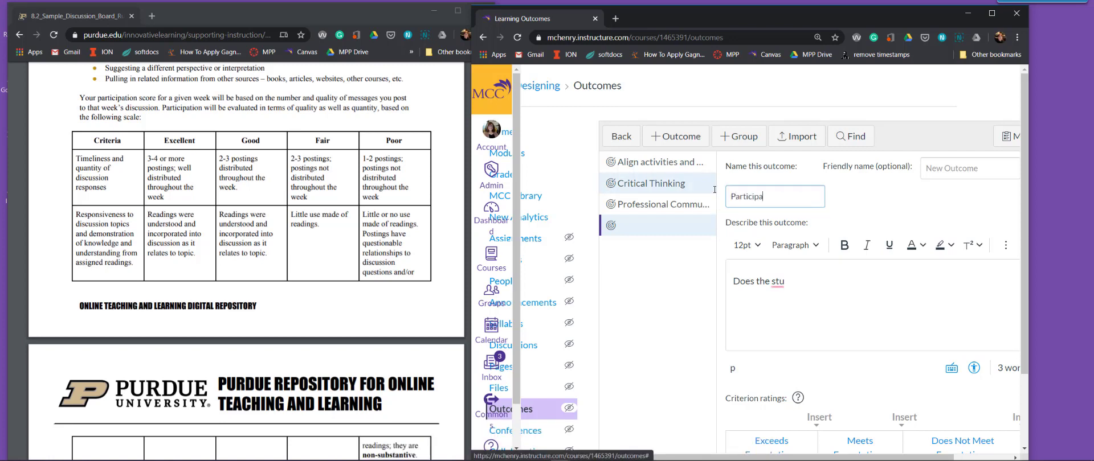
pyautogui.write('tion')
# Complete the outcome description as "Does the student participate in a meaningful way over multiple days during the week?".
pyautogui.click(831, 291)
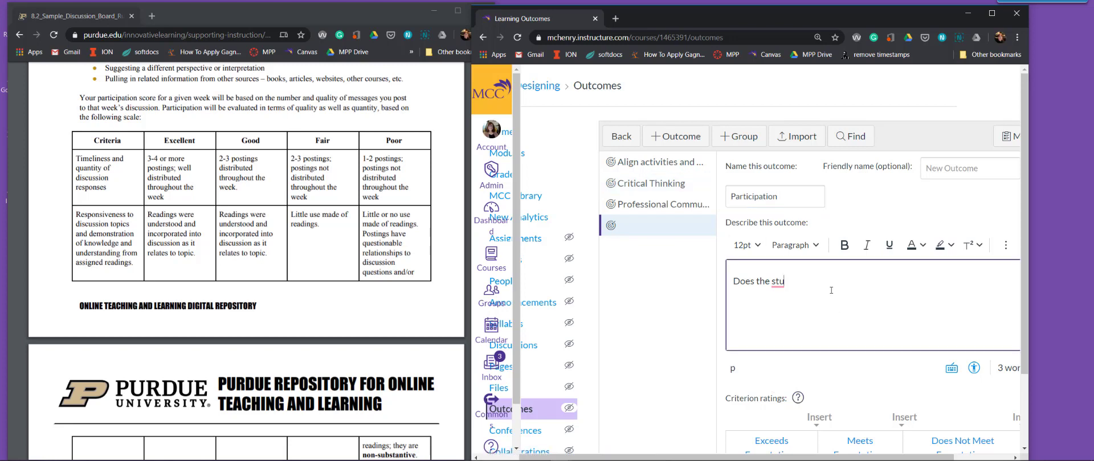
pyautogui.write('dent participate in a meani')
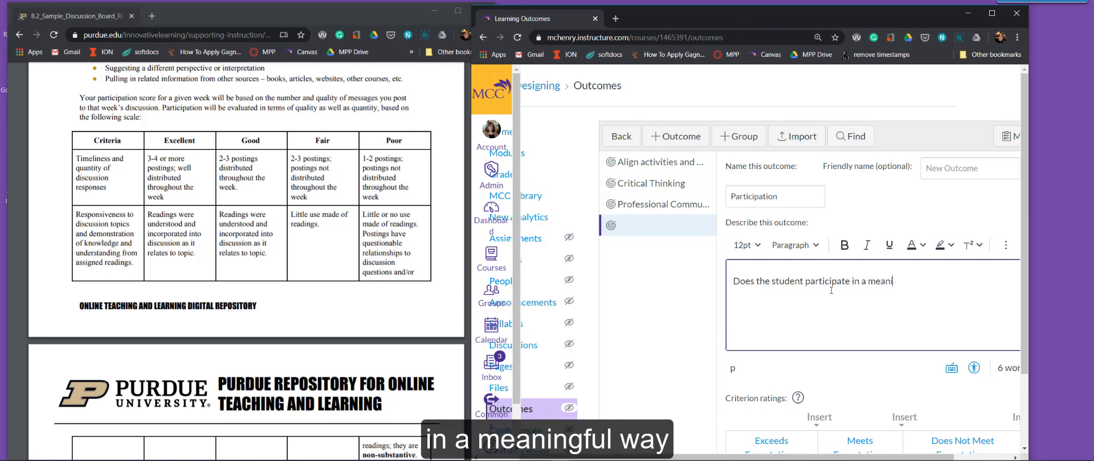
pyautogui.write('ngful way')
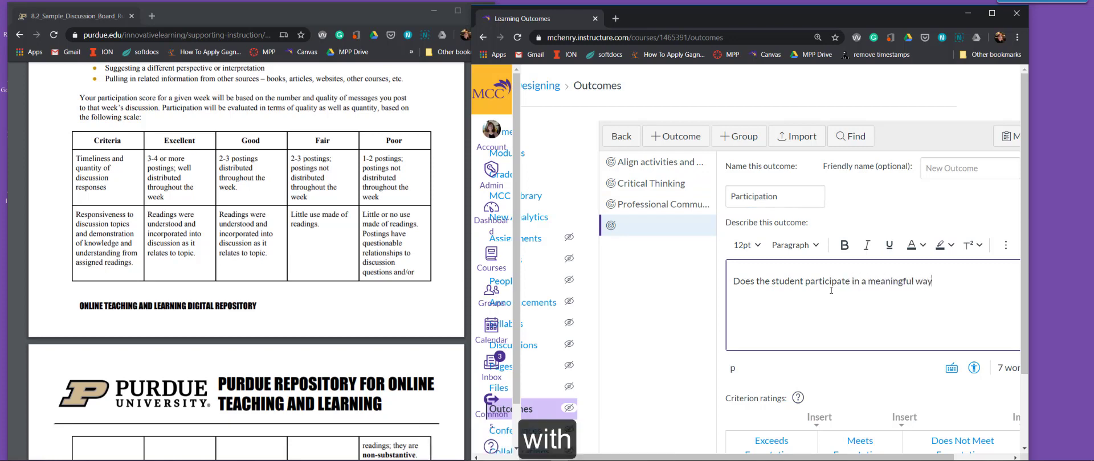
pyautogui.write(' o')
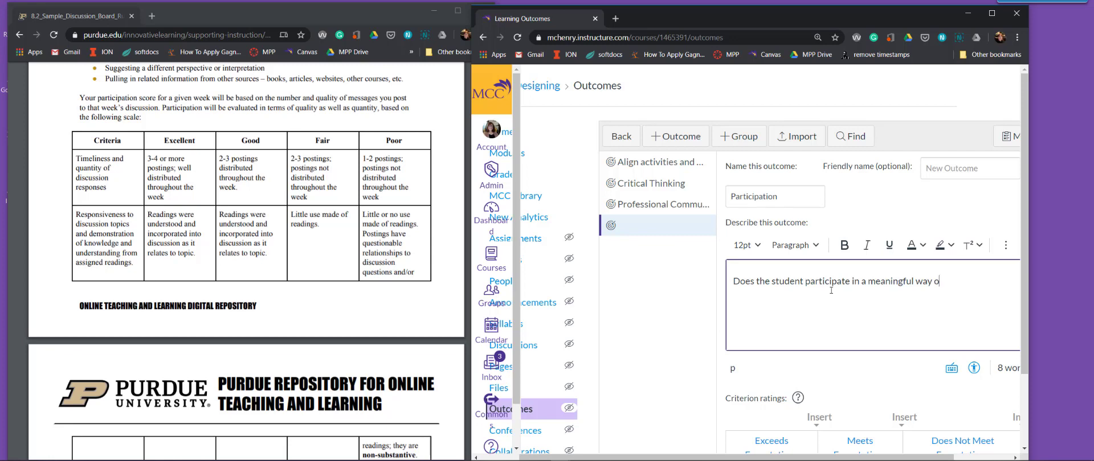
pyautogui.write('ver multiple dayse')
pyautogui.press('BackSpace')
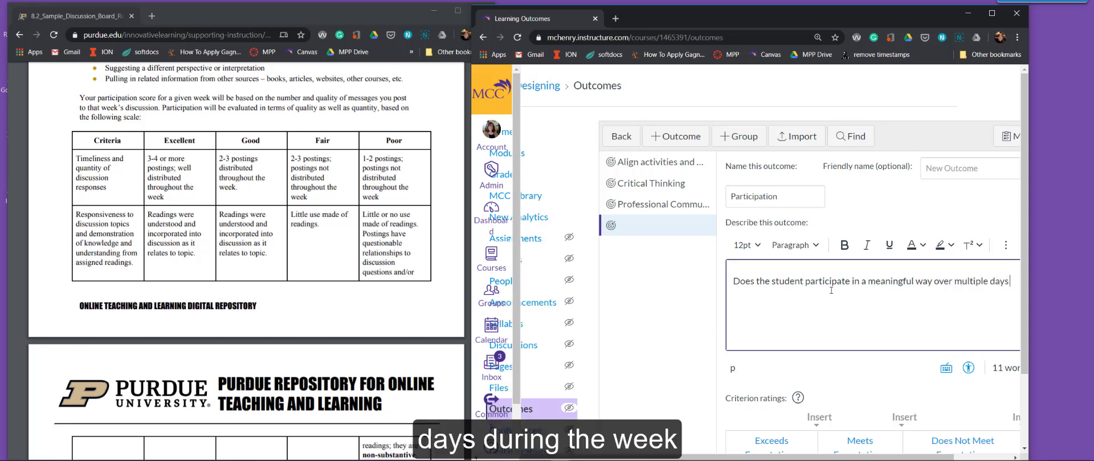
pyautogui.write('during the week.')
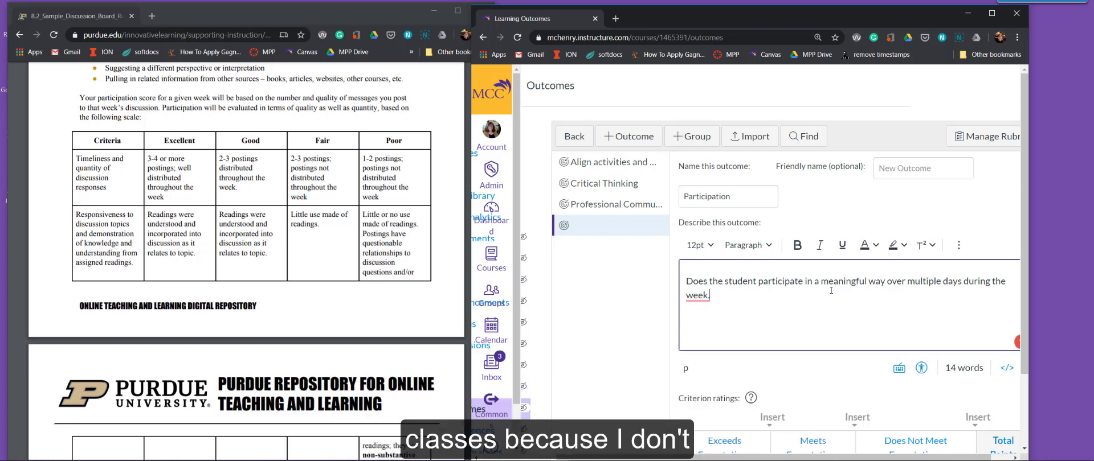
pyautogui.moveTo(706, 296)
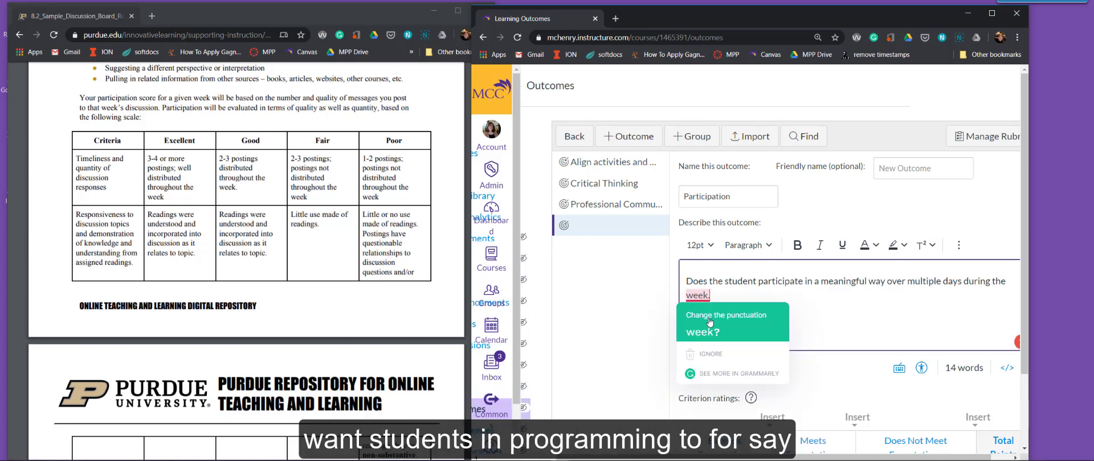
pyautogui.click(709, 327)
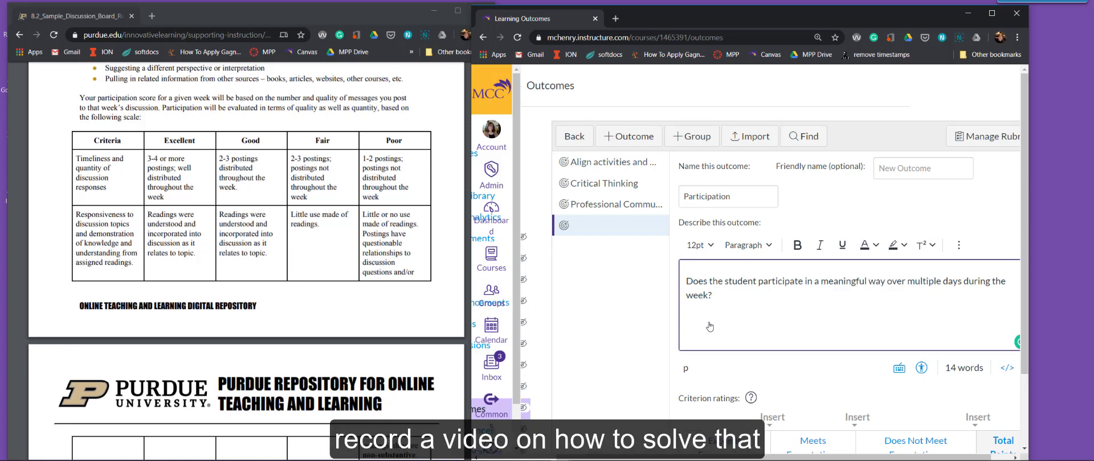
# Examine the new outcome's criterion ratings, mastery level and calculation method settings.
pyautogui.scroll(-2, 710, 327)
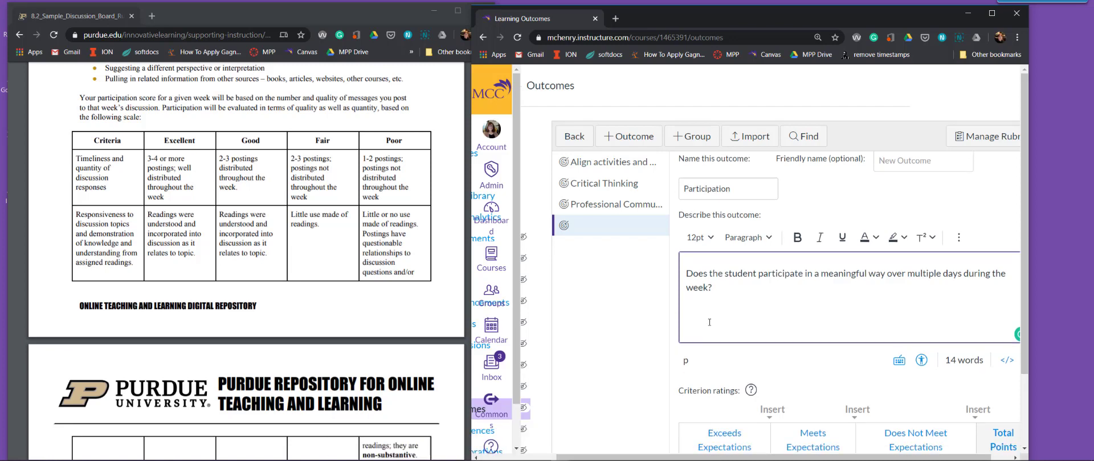
pyautogui.scroll(1, 710, 327)
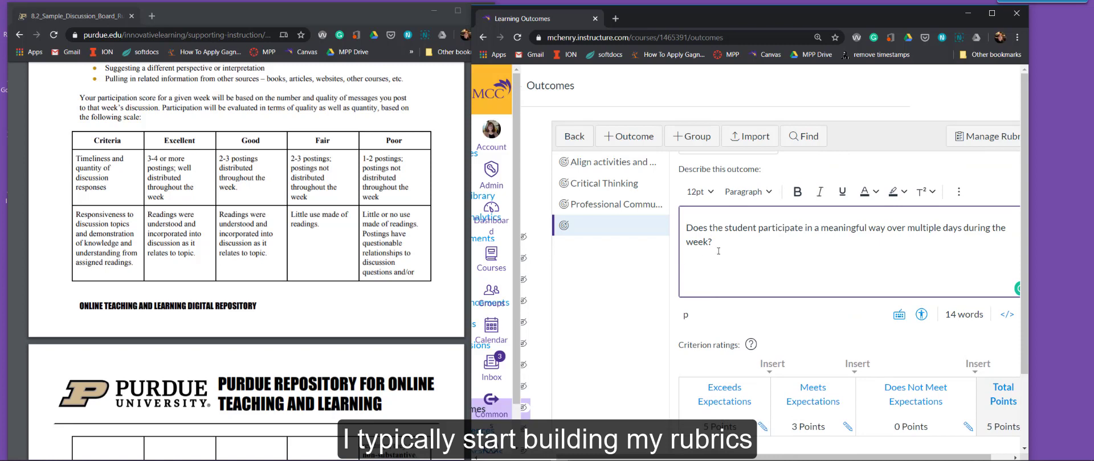
pyautogui.scroll(1, 718, 251)
pyautogui.scroll(-3, 718, 251)
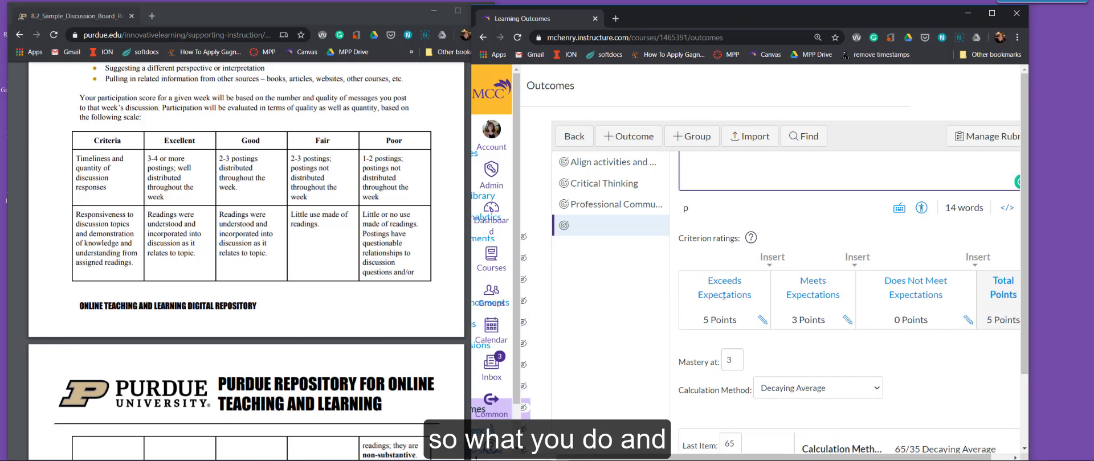
pyautogui.scroll(-2, 725, 299)
pyautogui.scroll(-1, 737, 305)
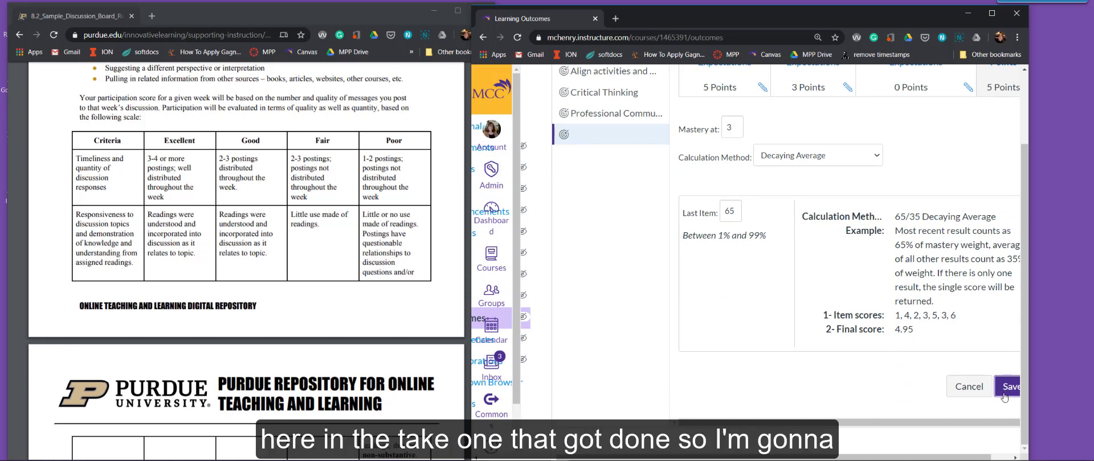
# Set the outcome's friendly name to "Participation".
pyautogui.scroll(4, 655, 241)
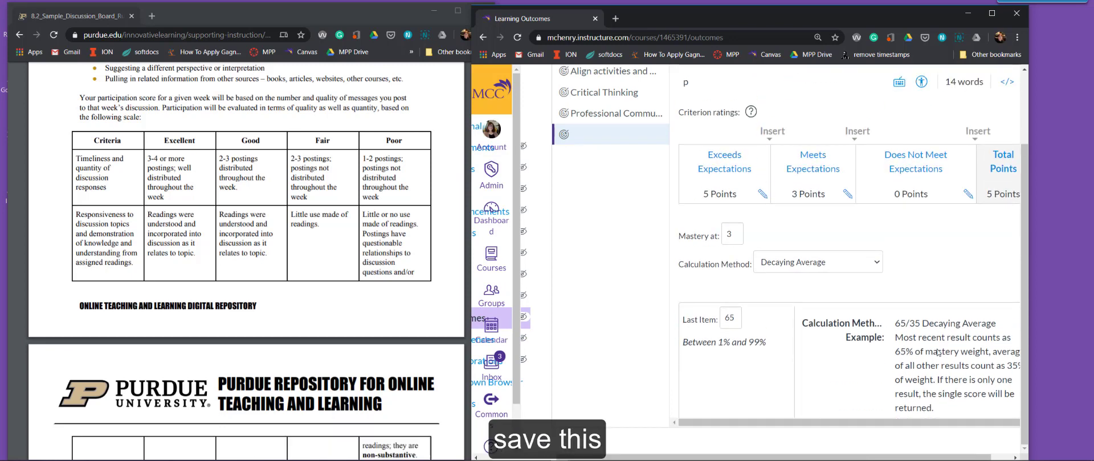
pyautogui.scroll(1, 656, 241)
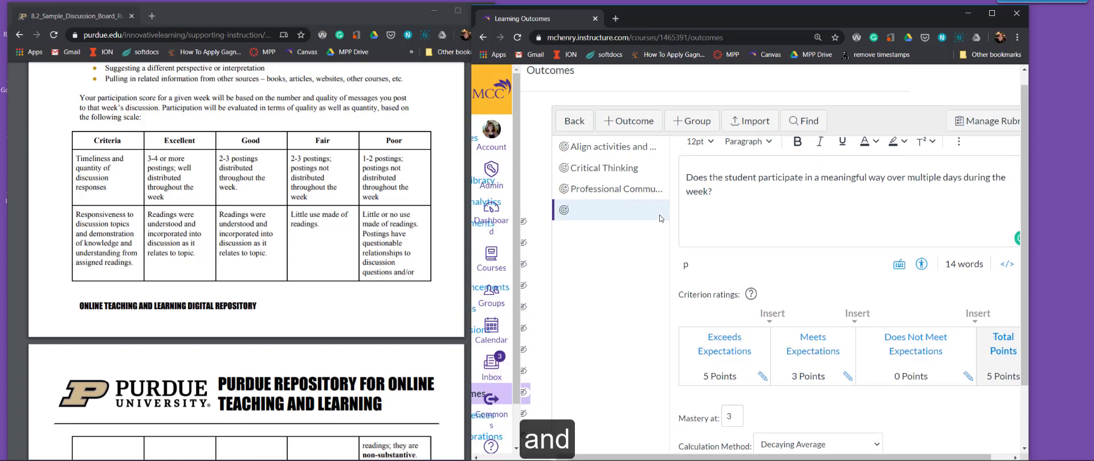
pyautogui.click(787, 223)
pyautogui.scroll(2, 786, 223)
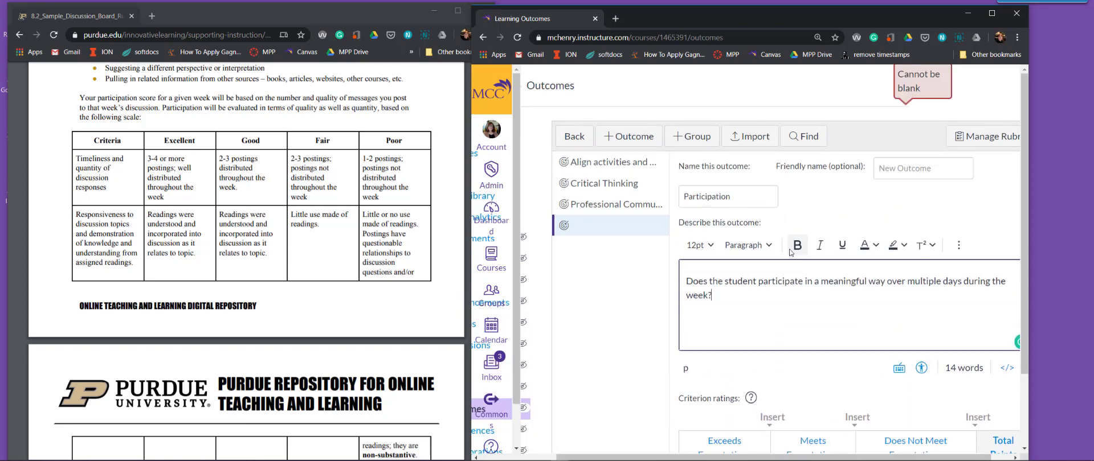
pyautogui.click(930, 171)
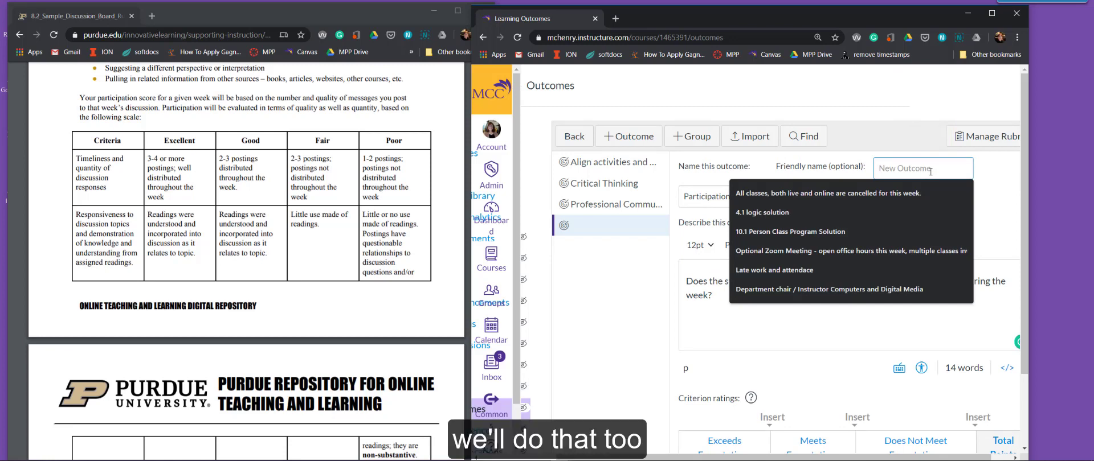
pyautogui.write('Partic')
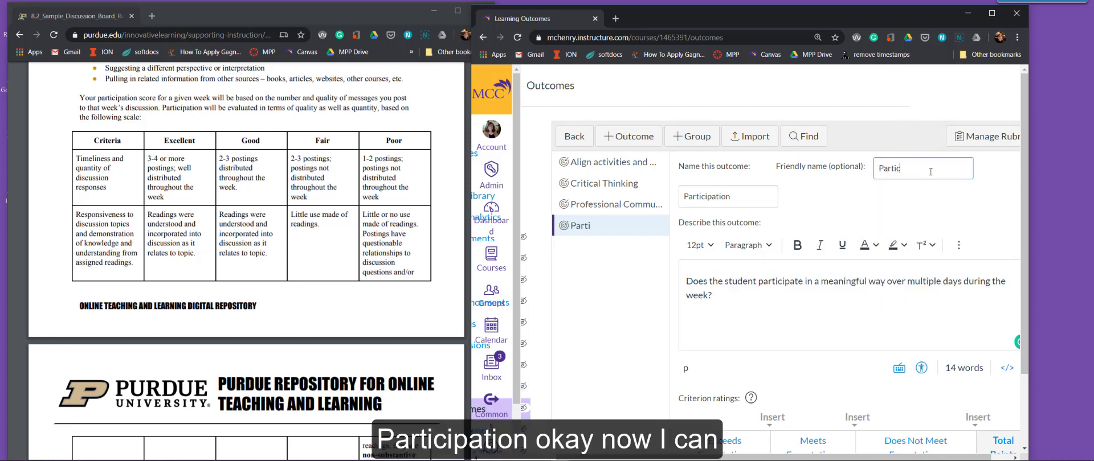
pyautogui.write('ipation')
# Set the Participation outcome's calculation method to Highest Score and save the outcome.
pyautogui.scroll(-7, 952, 342)
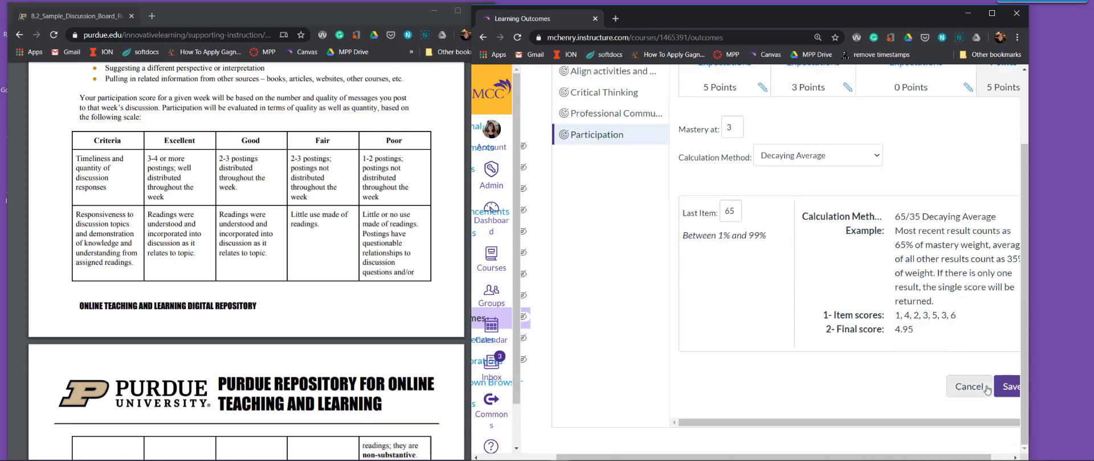
pyautogui.click(799, 159)
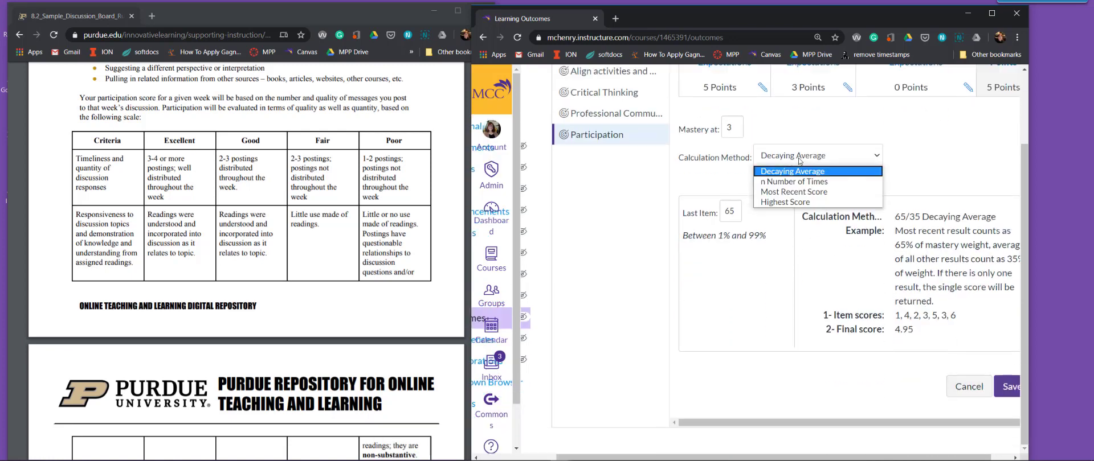
pyautogui.click(792, 202)
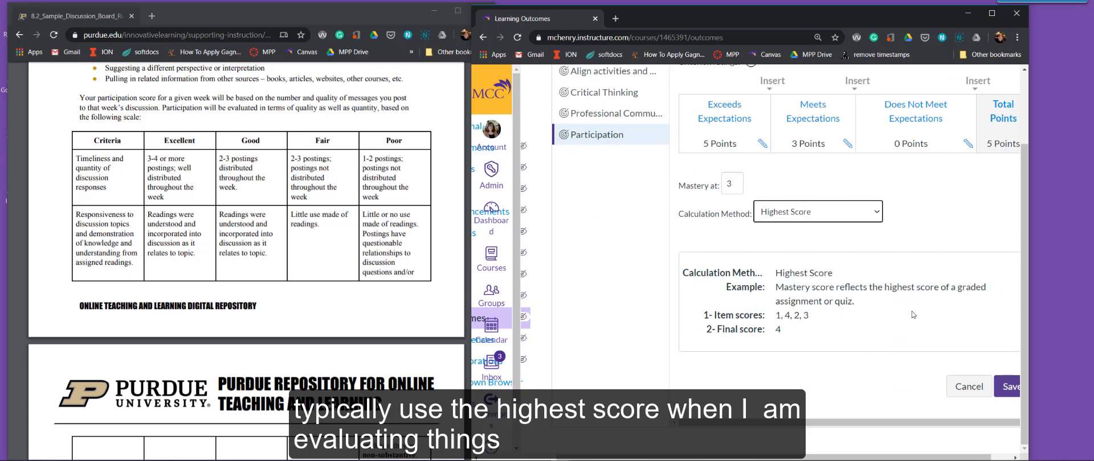
pyautogui.click(1006, 387)
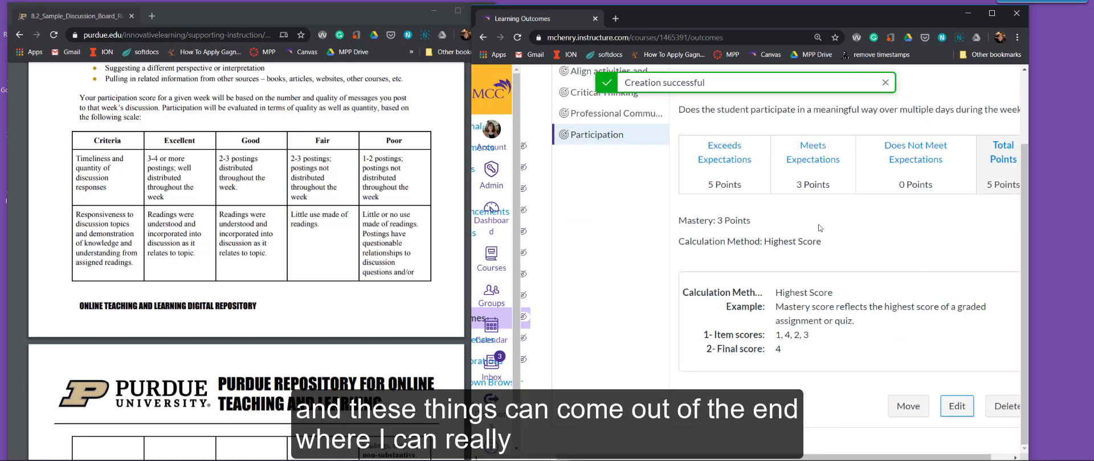
# Examine how the ratings of the "Align activities and Outcomes" outcome are worded and return to the Participation outcome.
pyautogui.scroll(2, 655, 216)
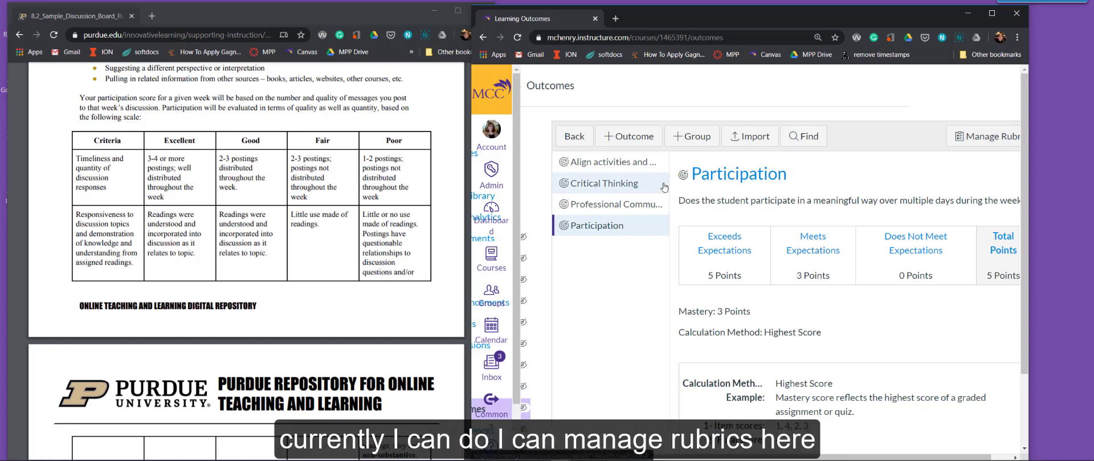
pyautogui.click(615, 165)
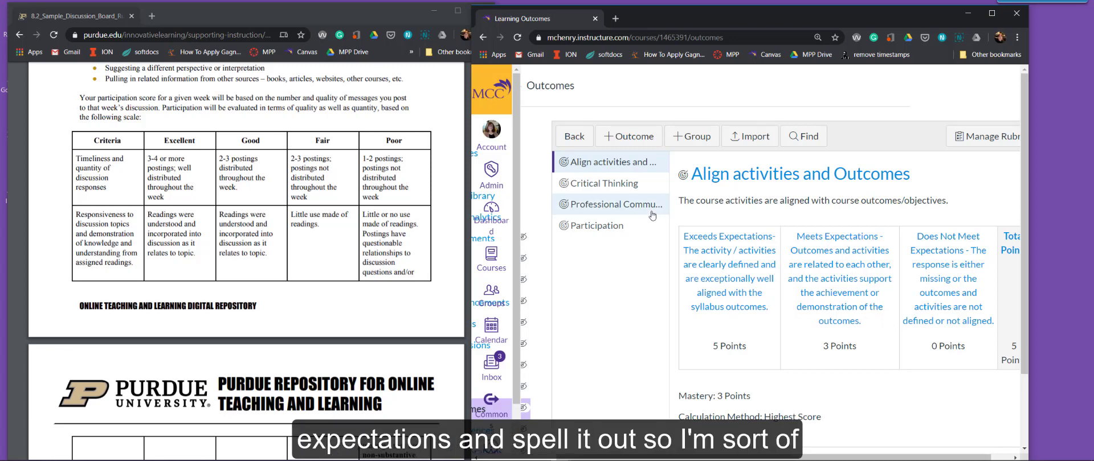
pyautogui.click(586, 228)
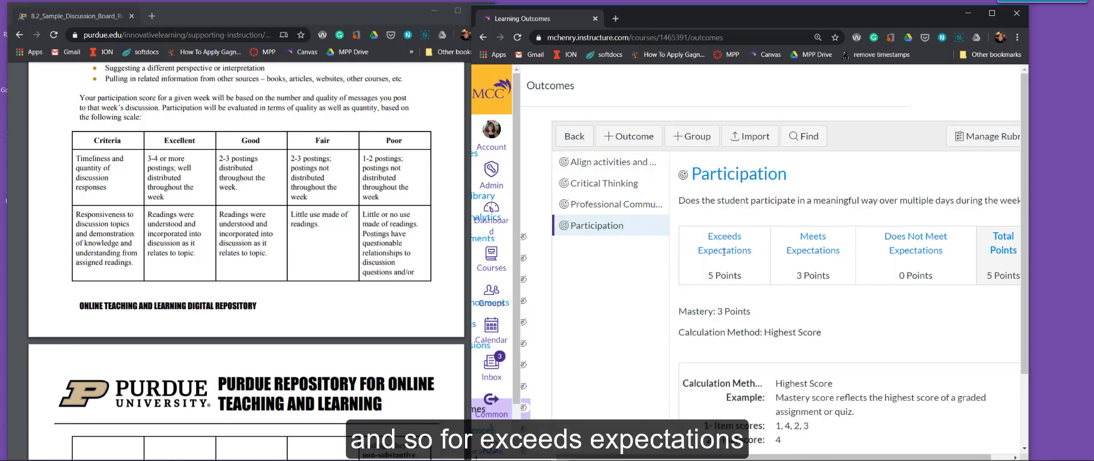
# Edit the Participation outcome's 5-point rating to begin "Exceeds Expectations - Participates", correcting the misspelled word with the spelling suggestion.
pyautogui.scroll(-2, 749, 262)
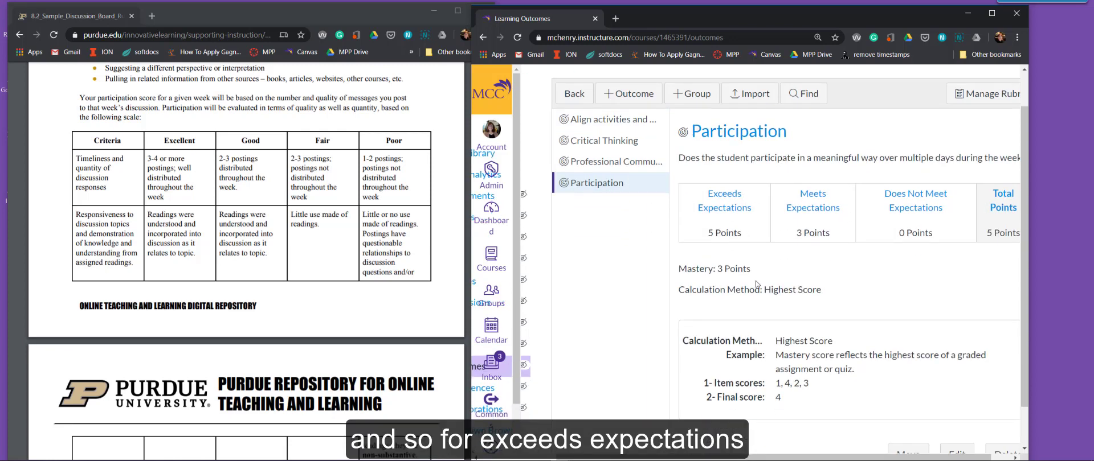
pyautogui.scroll(2, 874, 335)
pyautogui.scroll(-2, 874, 334)
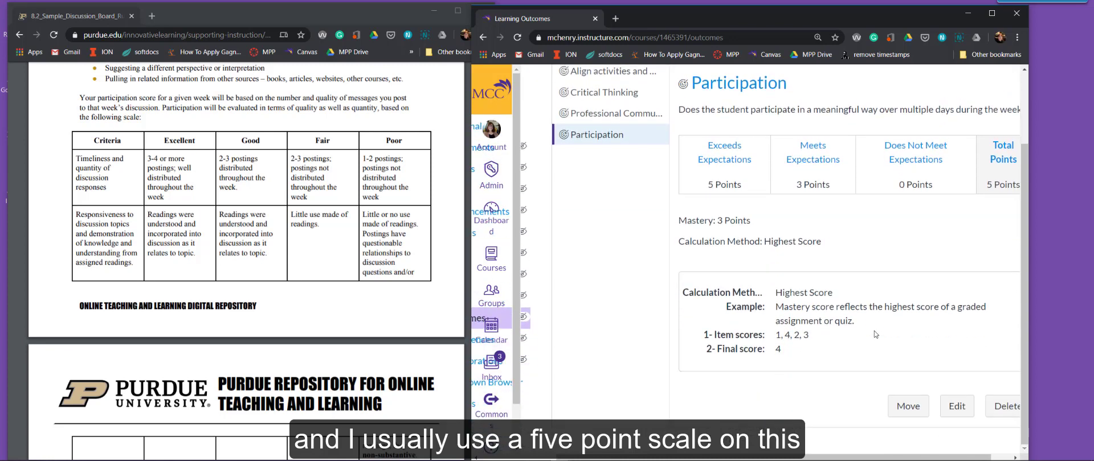
pyautogui.click(947, 408)
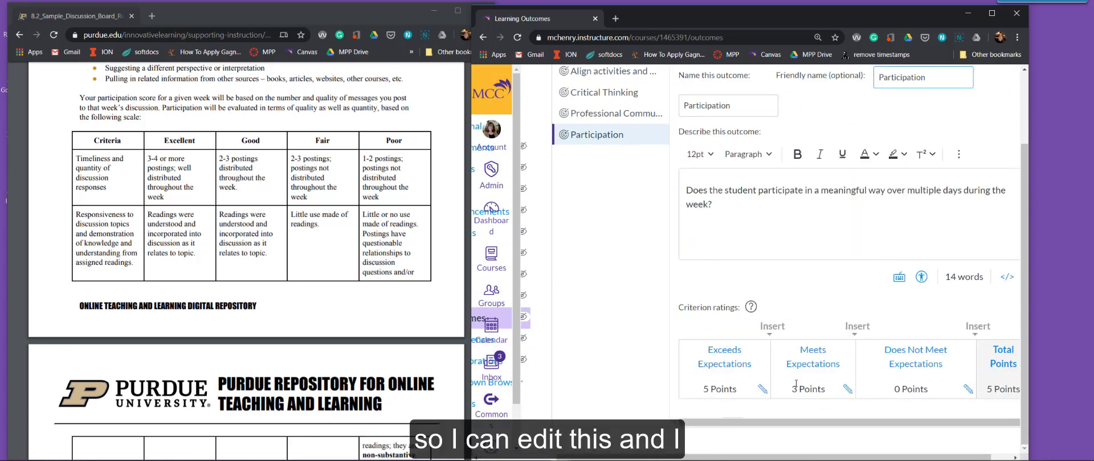
pyautogui.click(759, 388)
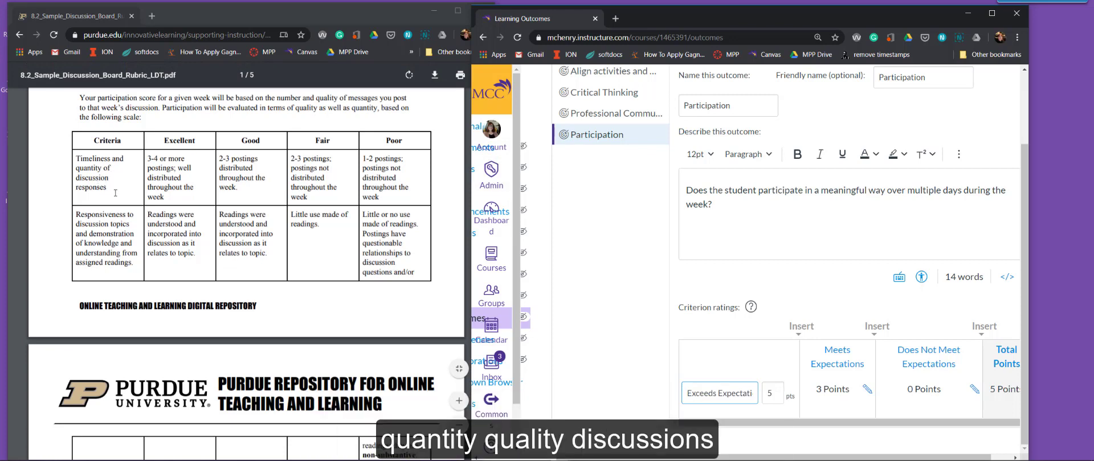
pyautogui.scroll(-1, 490, 259)
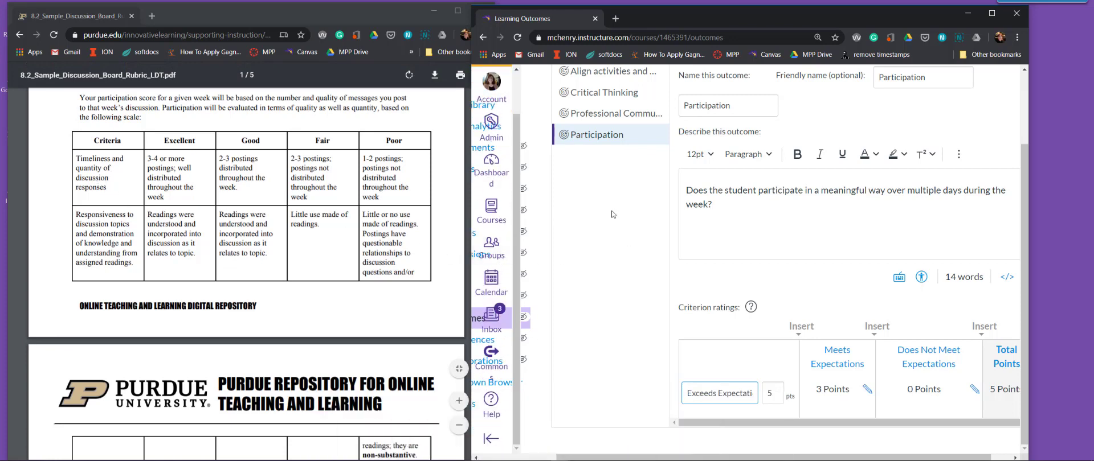
pyautogui.moveTo(740, 393); pyautogui.dragTo(776, 393)
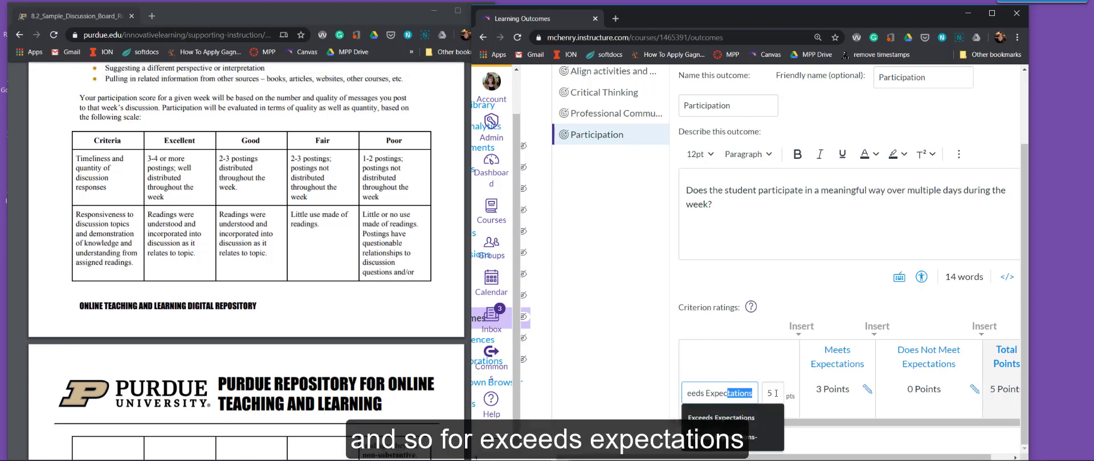
pyautogui.click(762, 394)
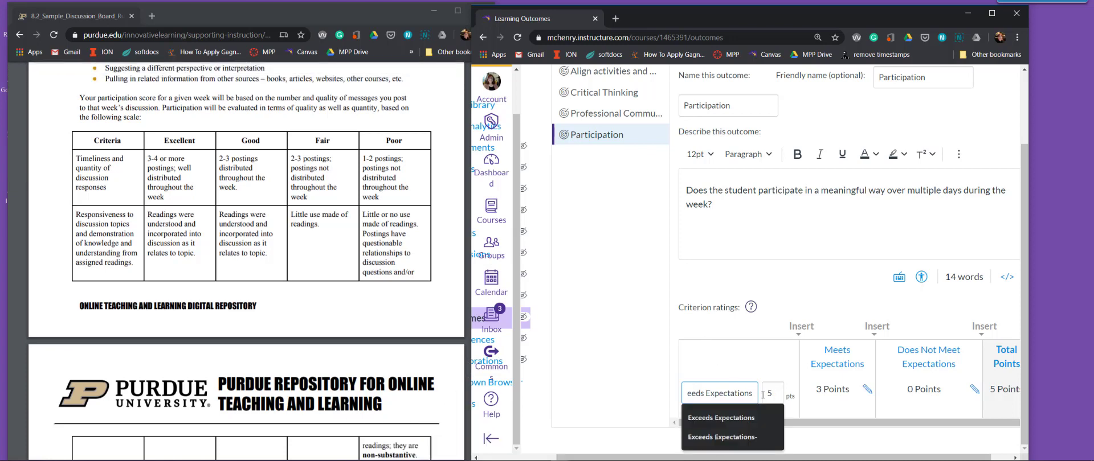
pyautogui.write('- P')
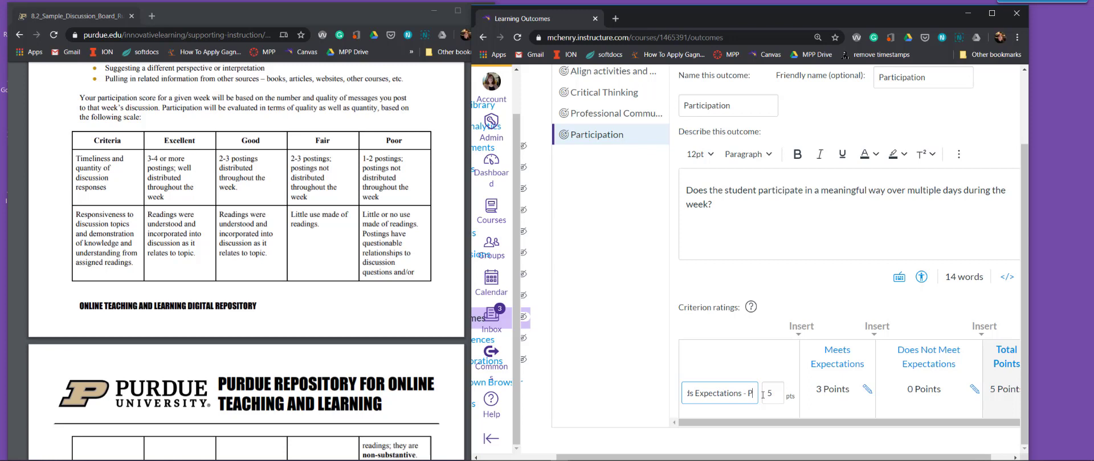
pyautogui.write('articipates')
pyautogui.rightClick(733, 394)
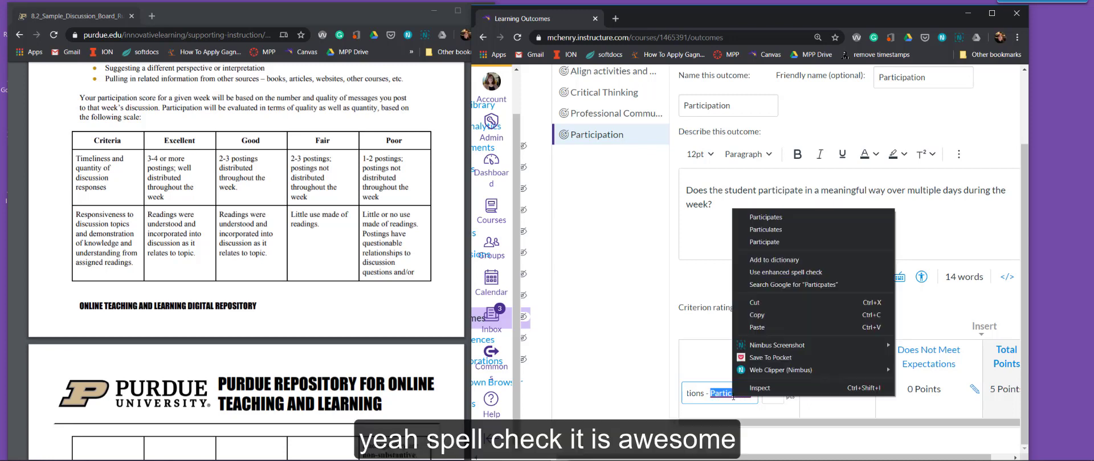
pyautogui.click(766, 217)
# Continue the Exceeds Expectations rating with "3 or more times per week, is positive and encouraging, and".
pyautogui.write('3')
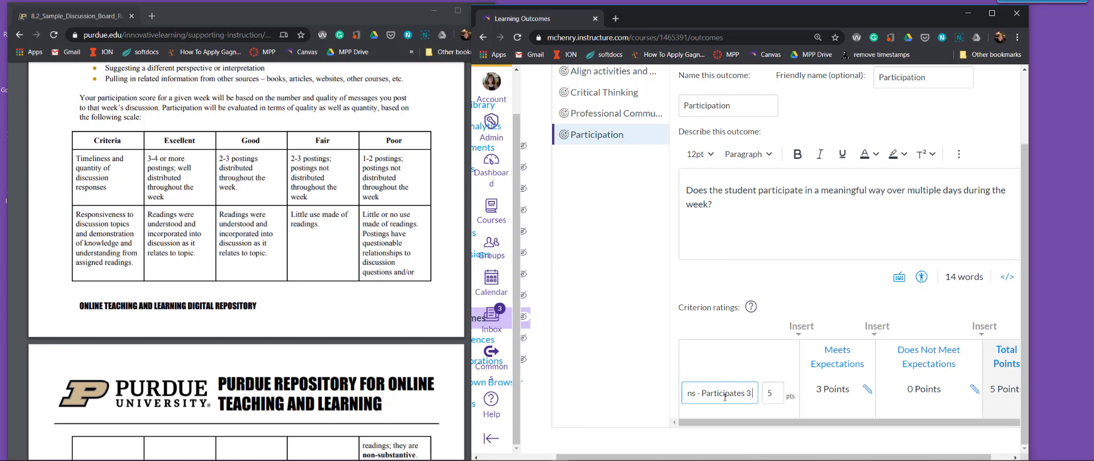
pyautogui.write(' or more times p')
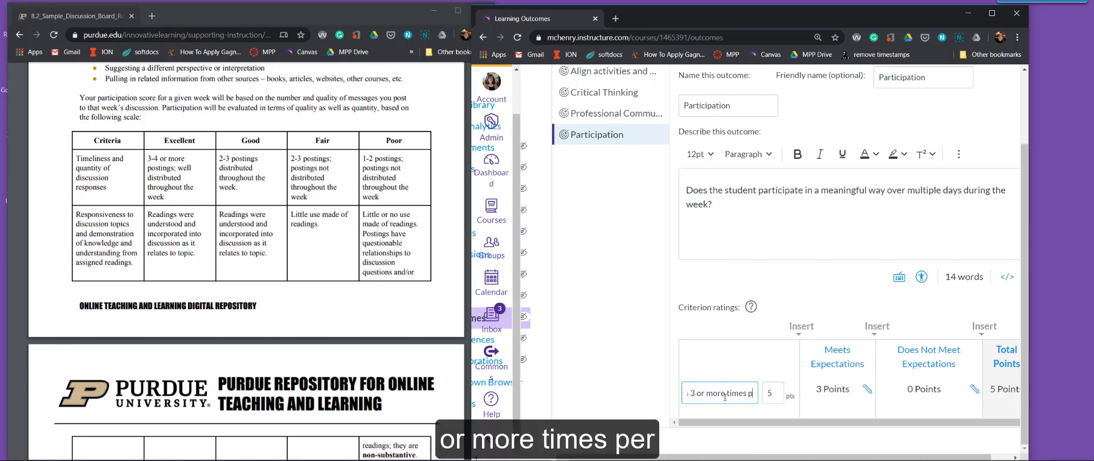
pyautogui.write('er week, i')
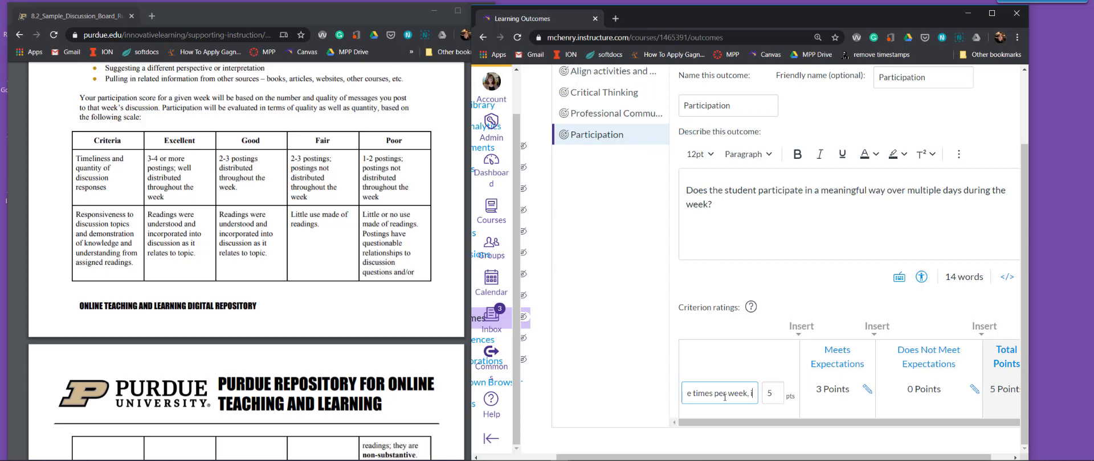
pyautogui.write('s positive and enc')
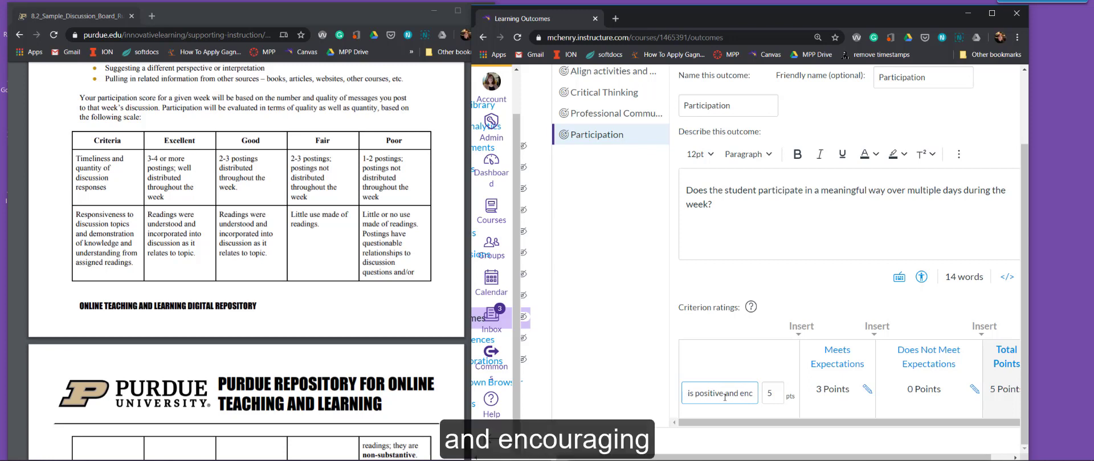
pyautogui.write('ouraging, and')
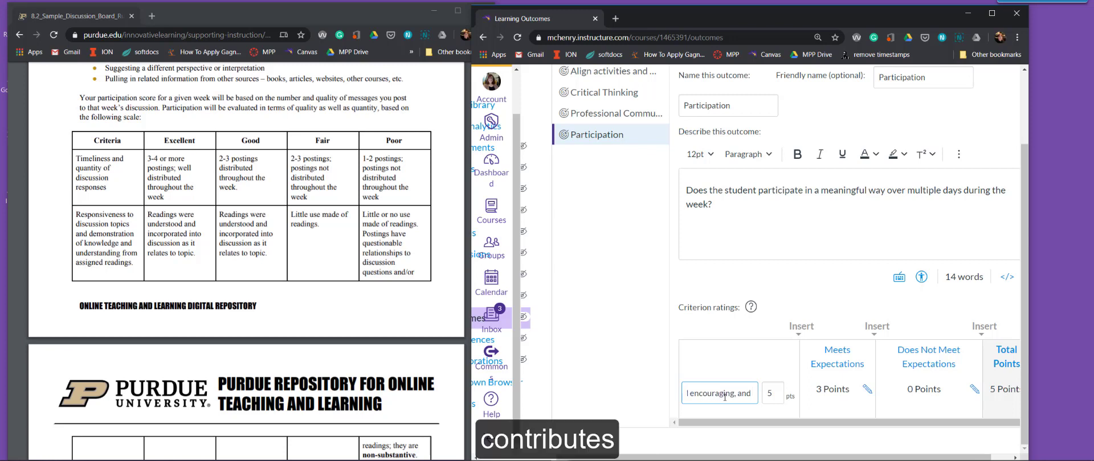
pyautogui.write(' contributes')
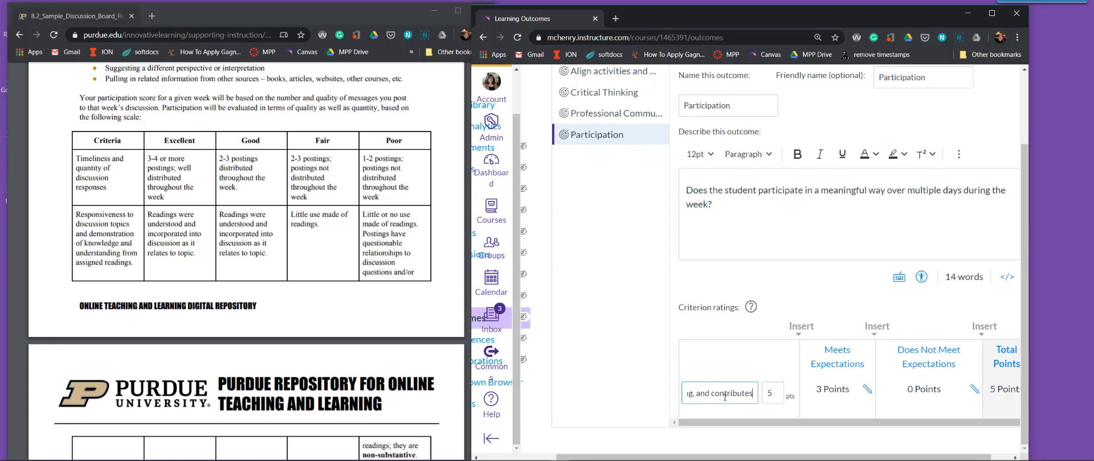
pyautogui.write(' to')
pyautogui.write(' the ')
pyautogui.write('discussion in a signi')
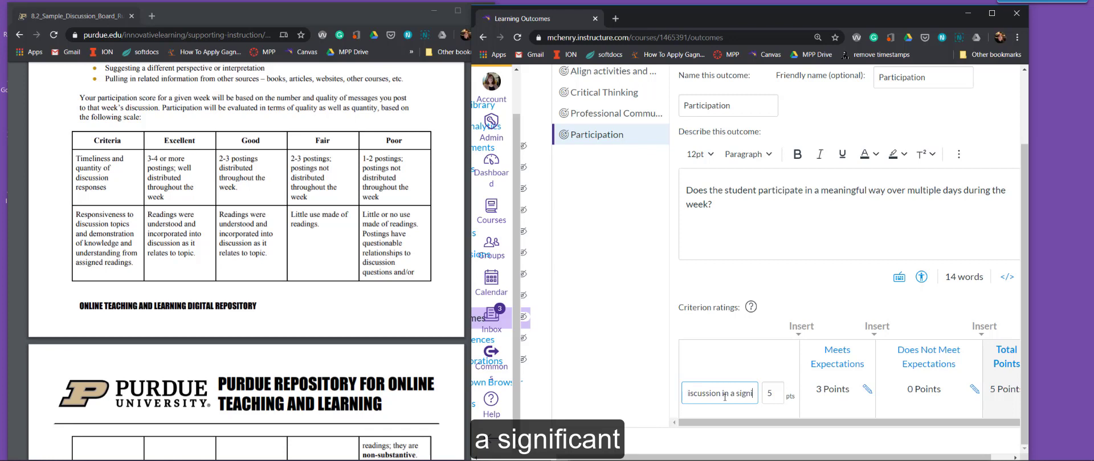
pyautogui.write('ficant way')
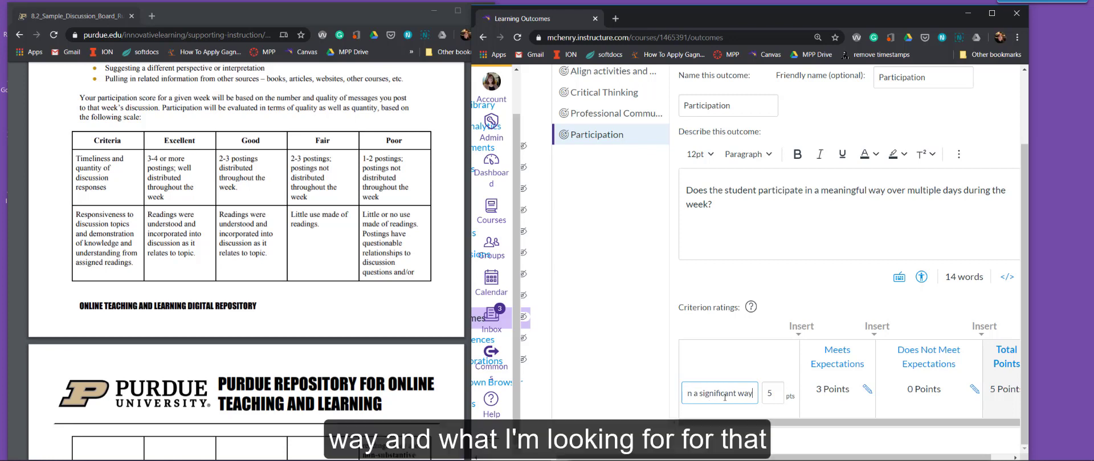
# Finish the Exceeds Expectations rating with "contributes to the discussion in a significant way" and save the outcome.
pyautogui.press('Return')
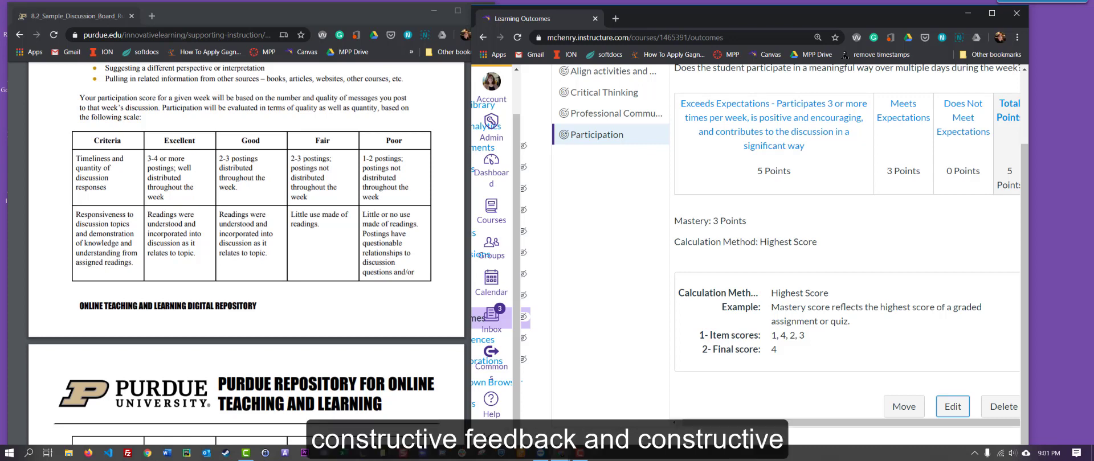
# Edit the Participation outcome's 3-point rating to read "Meets Expectations - Participates 2 or more times per week,".
pyautogui.click(914, 125)
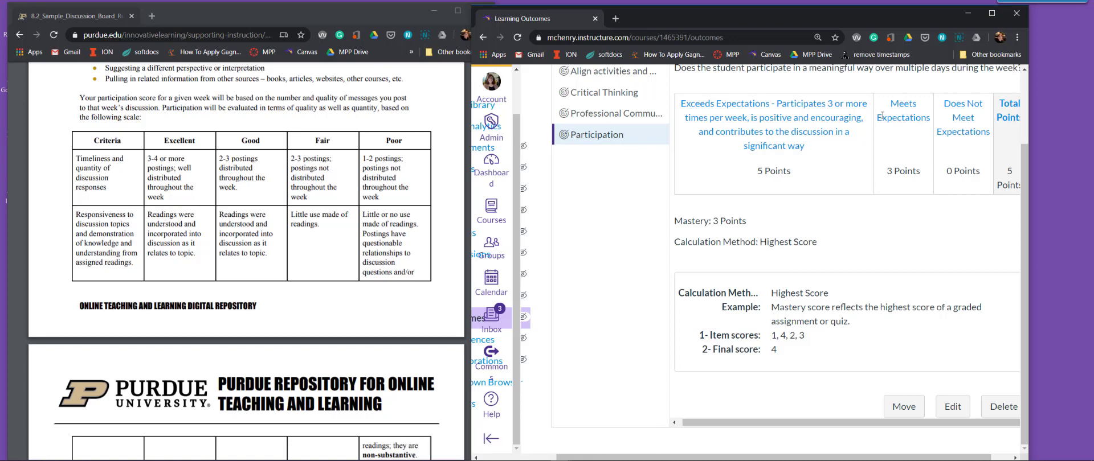
pyautogui.scroll(1, 923, 163)
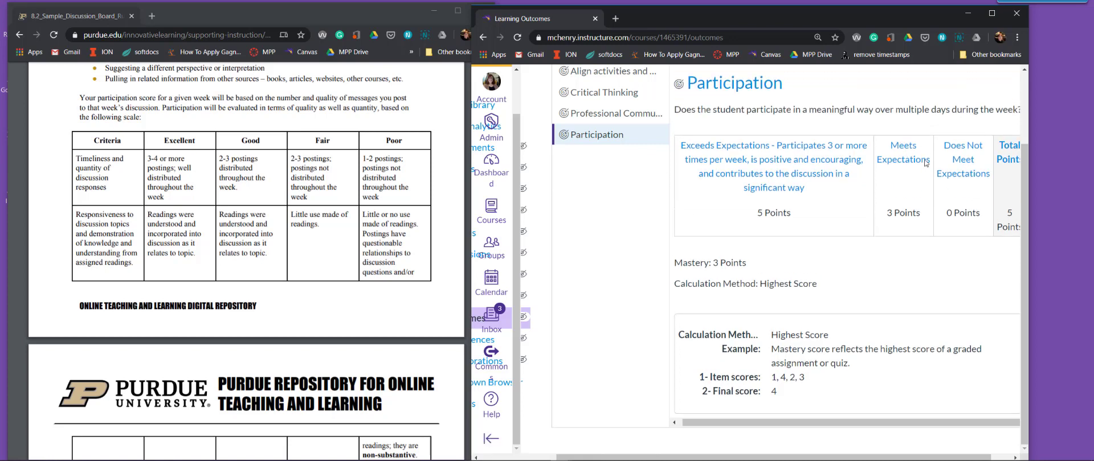
pyautogui.scroll(-1, 915, 162)
pyautogui.click(940, 399)
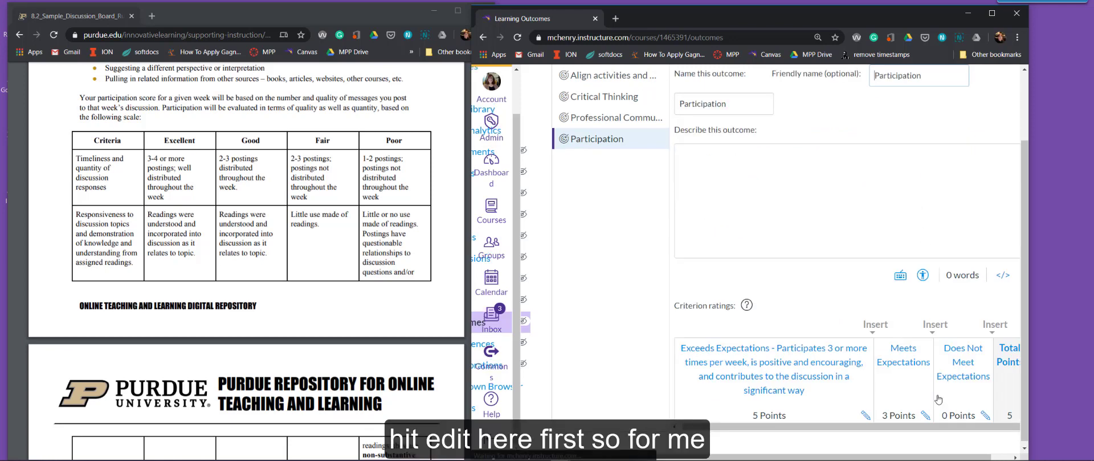
pyautogui.click(924, 416)
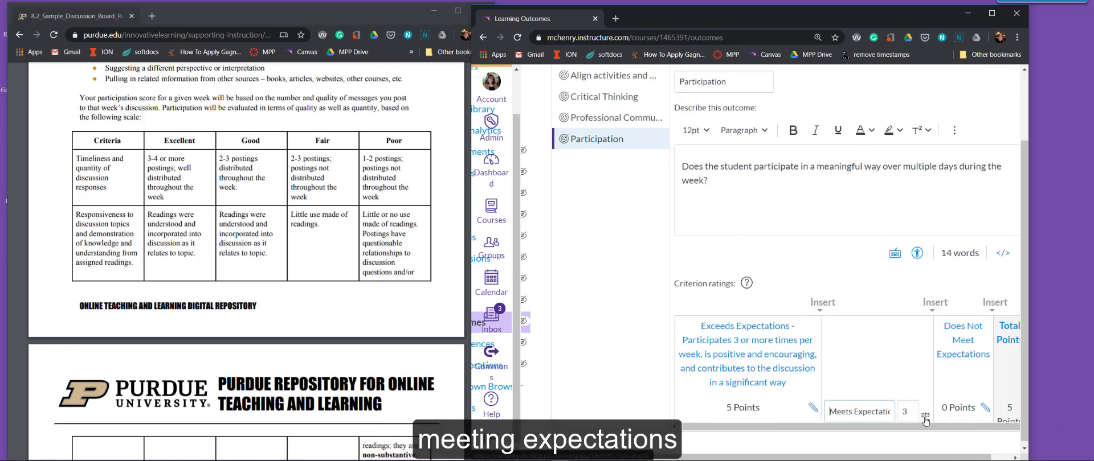
pyautogui.scroll(-2, 903, 394)
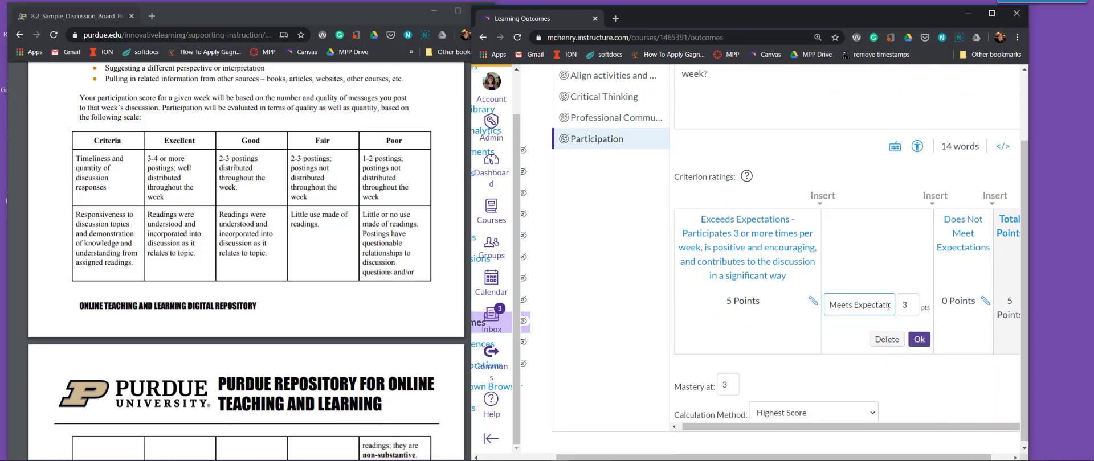
pyautogui.moveTo(887, 306); pyautogui.dragTo(905, 309)
pyautogui.write('- Participates')
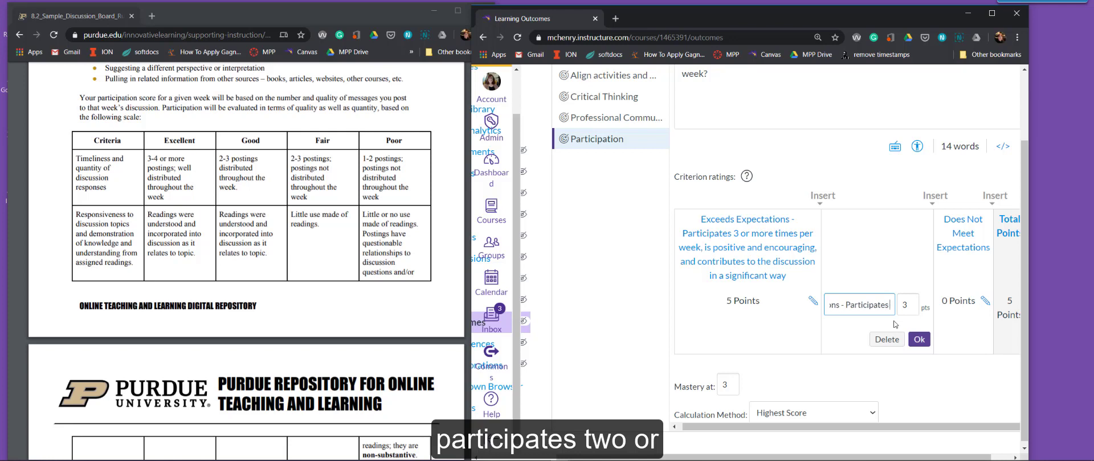
pyautogui.write(' 2 or ma')
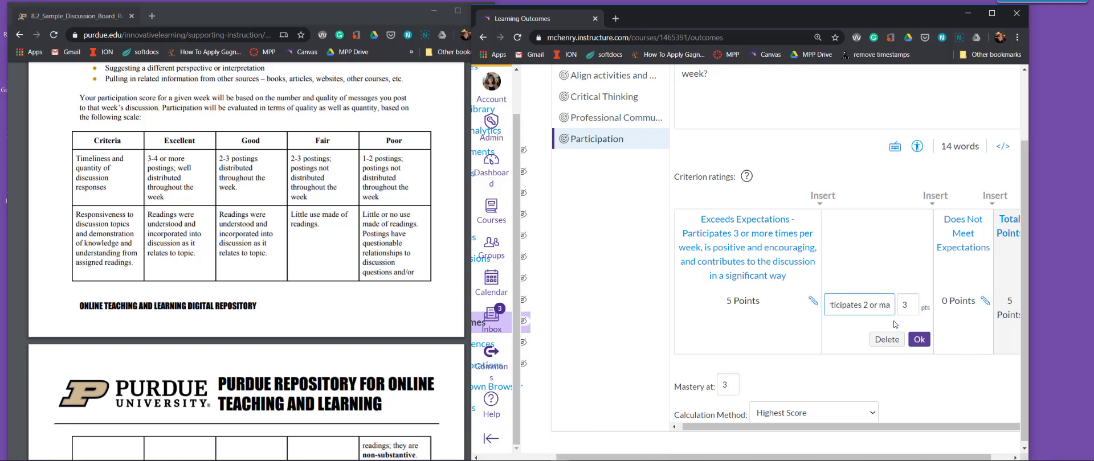
pyautogui.write('re times')
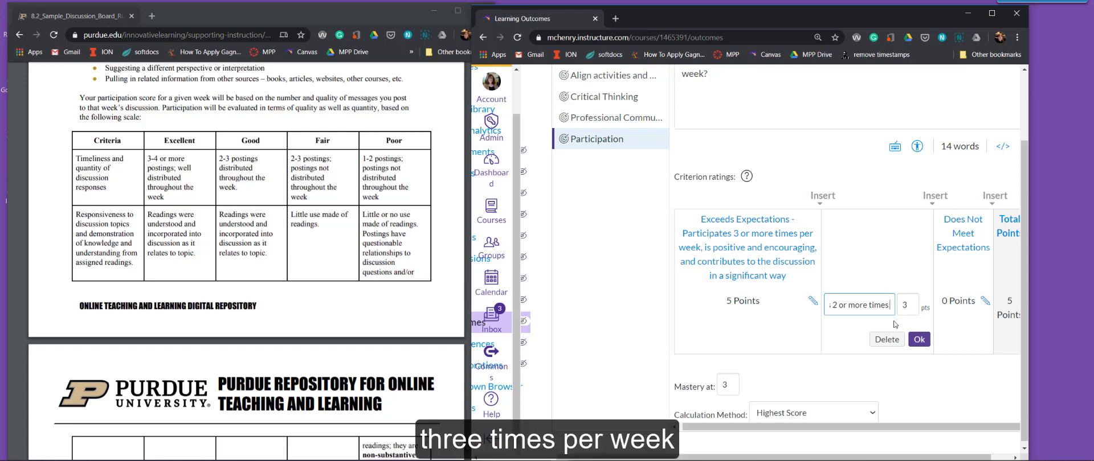
pyautogui.write(' per wek,')
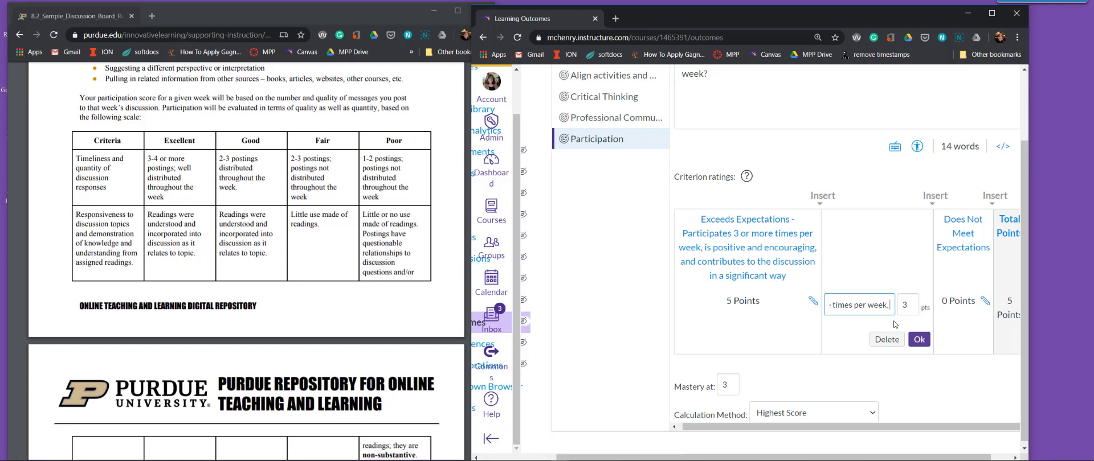
pyautogui.write(' with m')
pyautogui.write('eaningul')
pyautogui.write(' repl')
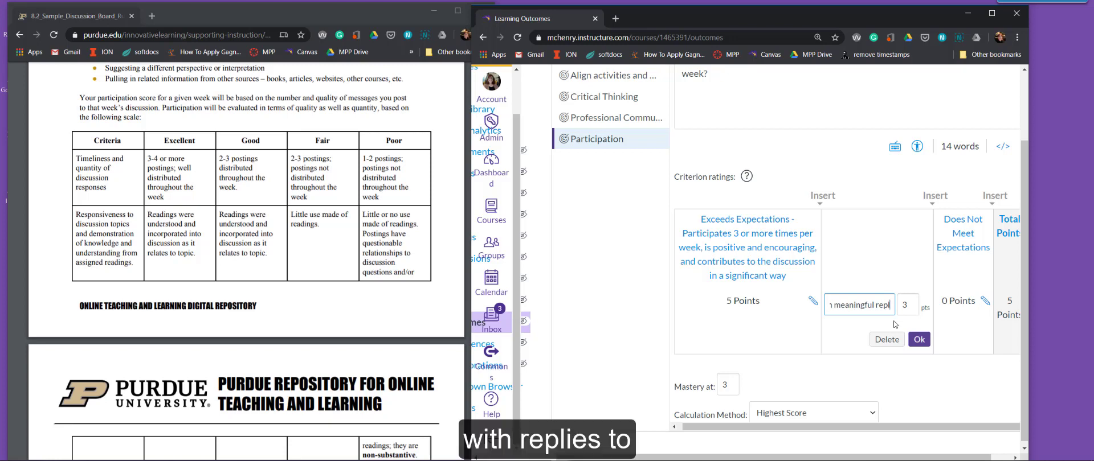
pyautogui.write('ies to other')
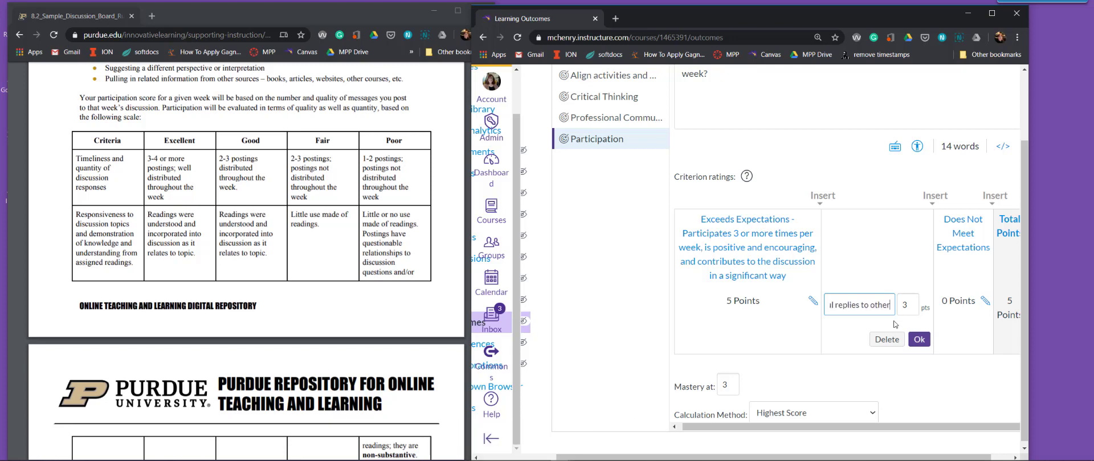
pyautogui.write(' students')
# Finish the Meets Expectations rating with "with meaningful replies to other students" and accept it.
pyautogui.click(919, 340)
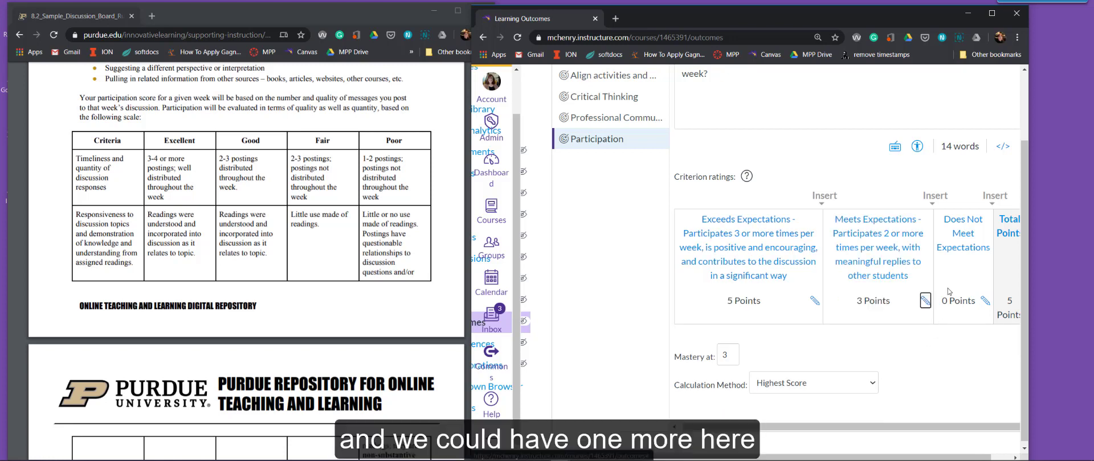
# Insert a "Needs Work" rating worth 2 points between Meets Expectations and Does Not Meet Expectations.
pyautogui.click(935, 196)
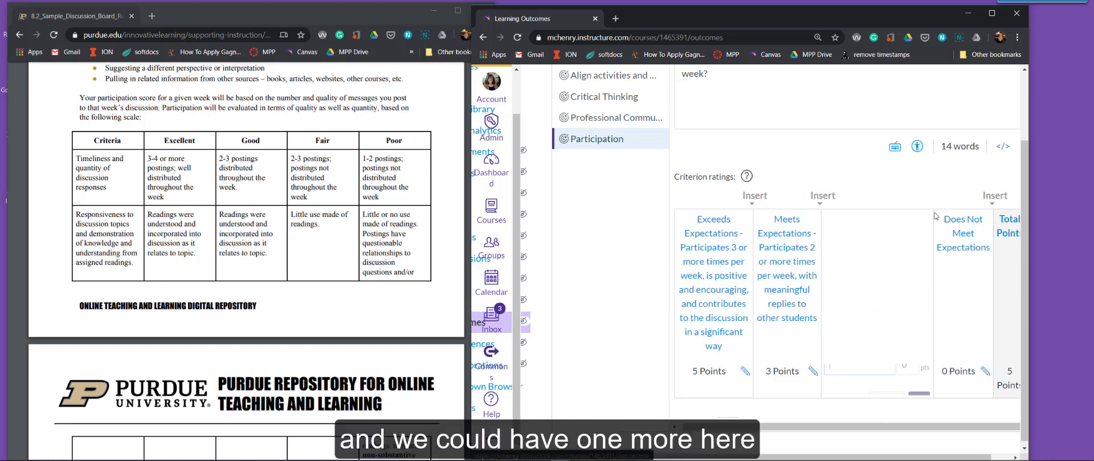
pyautogui.click(813, 275)
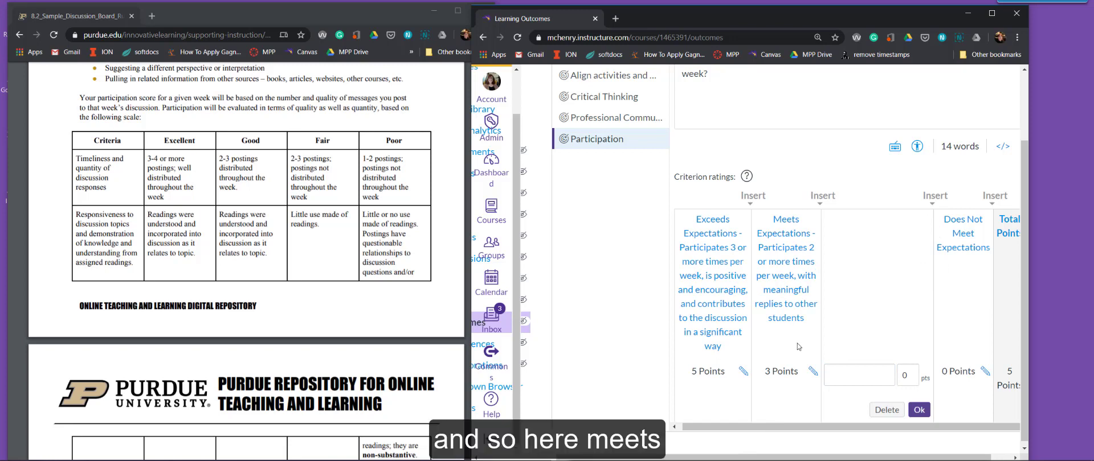
pyautogui.click(847, 379)
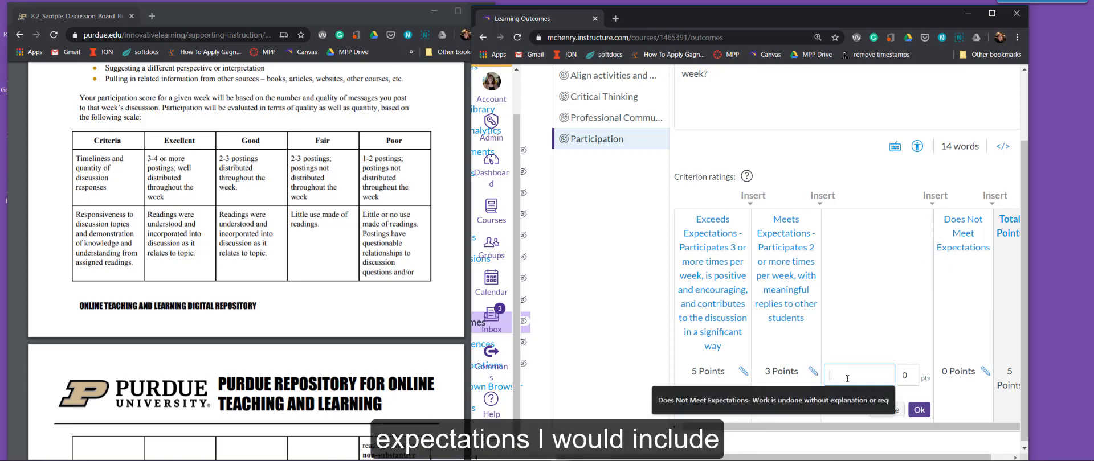
pyautogui.write('Ne')
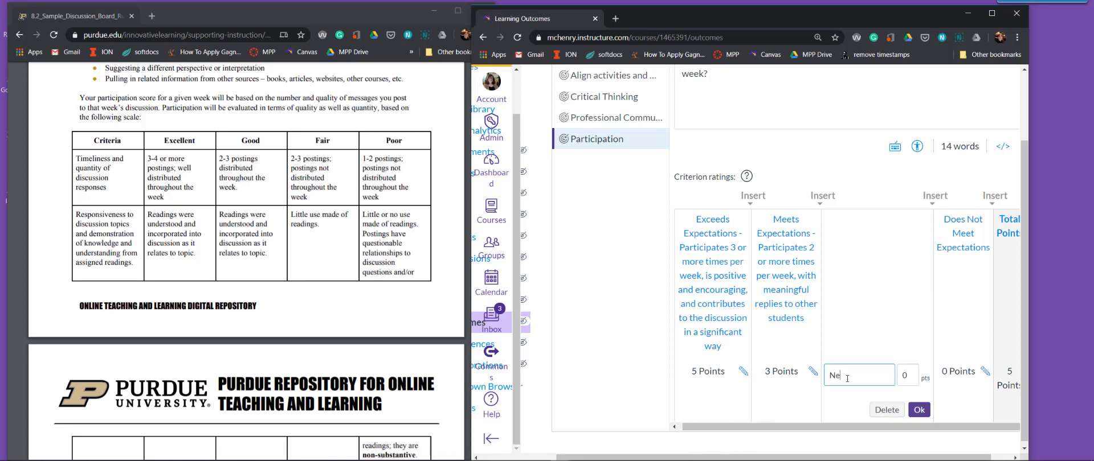
pyautogui.write('eds Work')
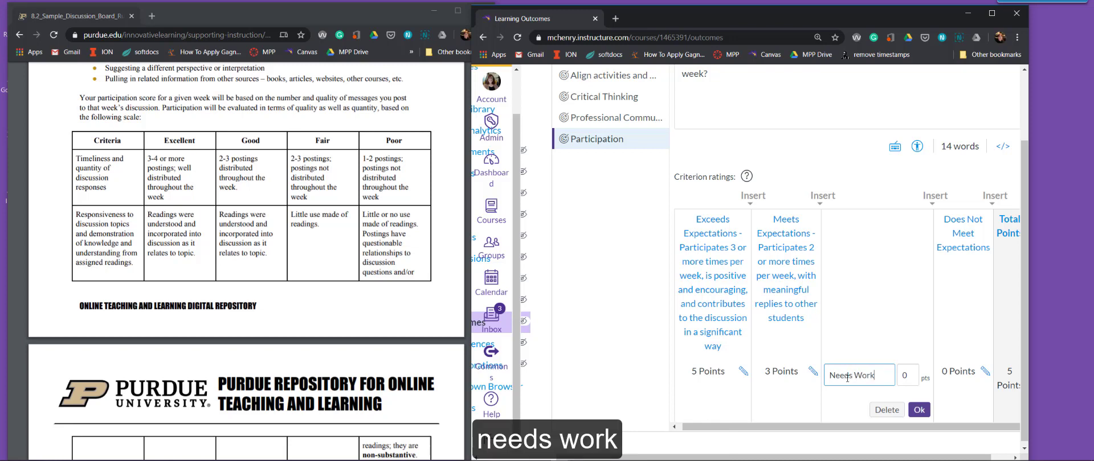
pyautogui.click(898, 368)
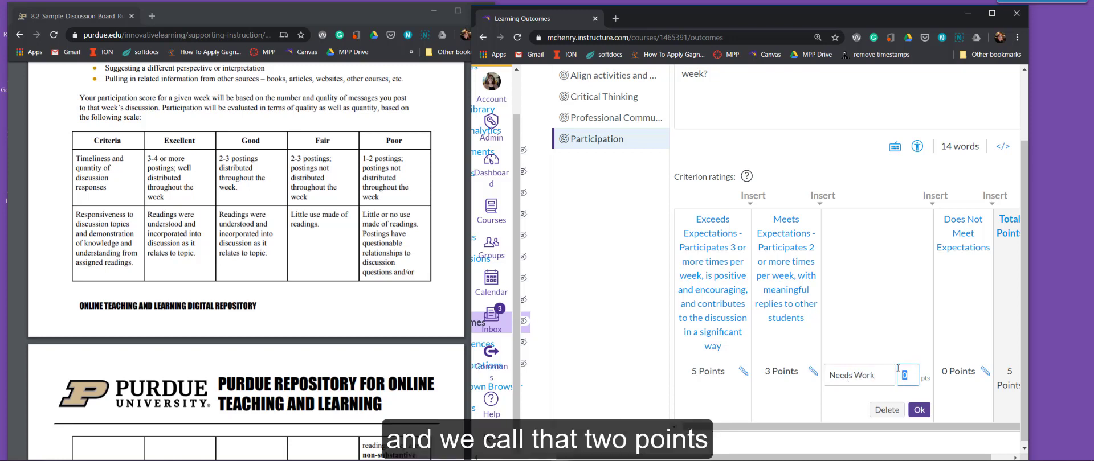
pyautogui.write('2')
pyautogui.click(919, 411)
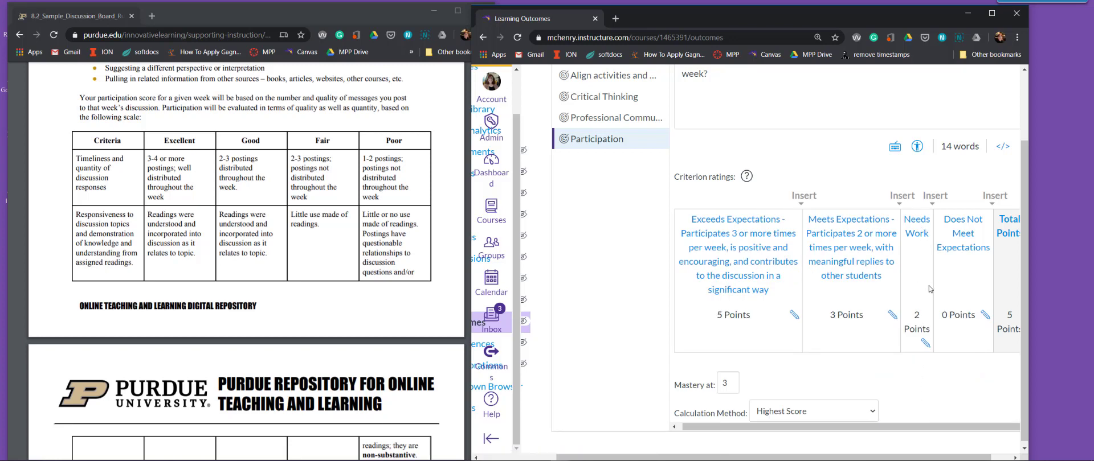
# Extend the Needs Work rating with "- participates only on one day, or participation is shallow".
pyautogui.click(923, 343)
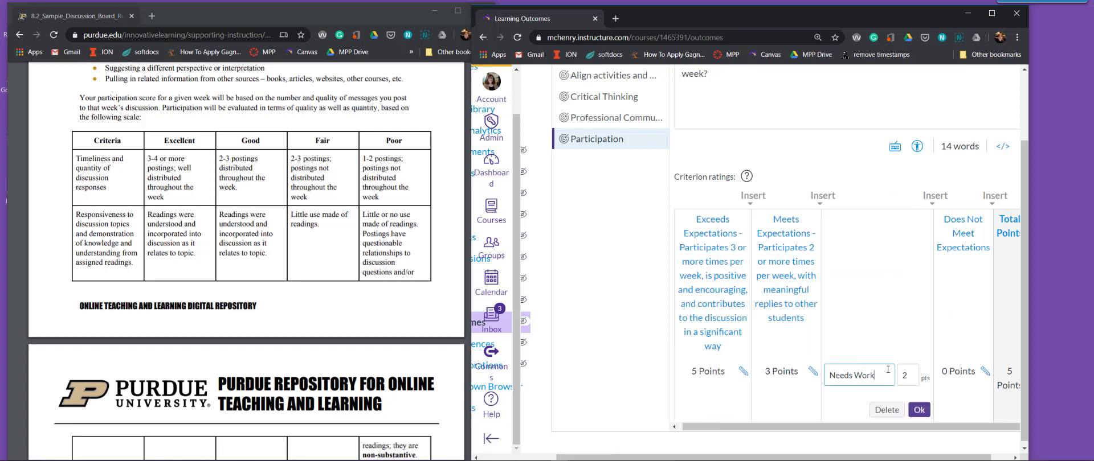
pyautogui.write('-')
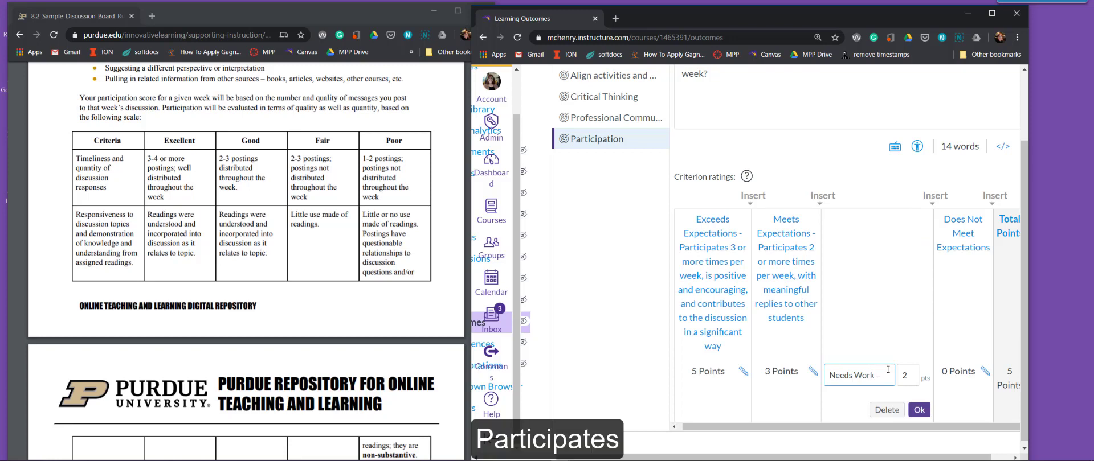
pyautogui.write(' participates')
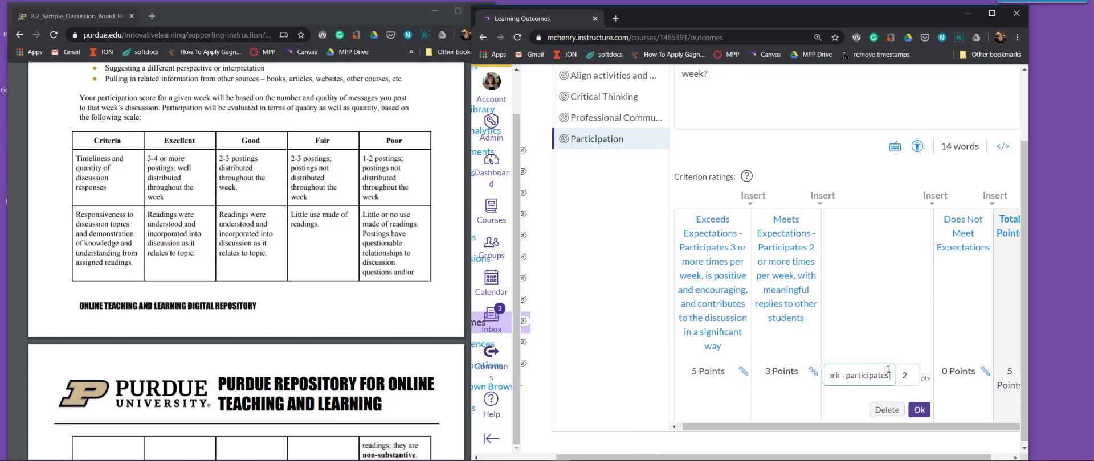
pyautogui.write(' only on one day, or')
pyautogui.write(' is')
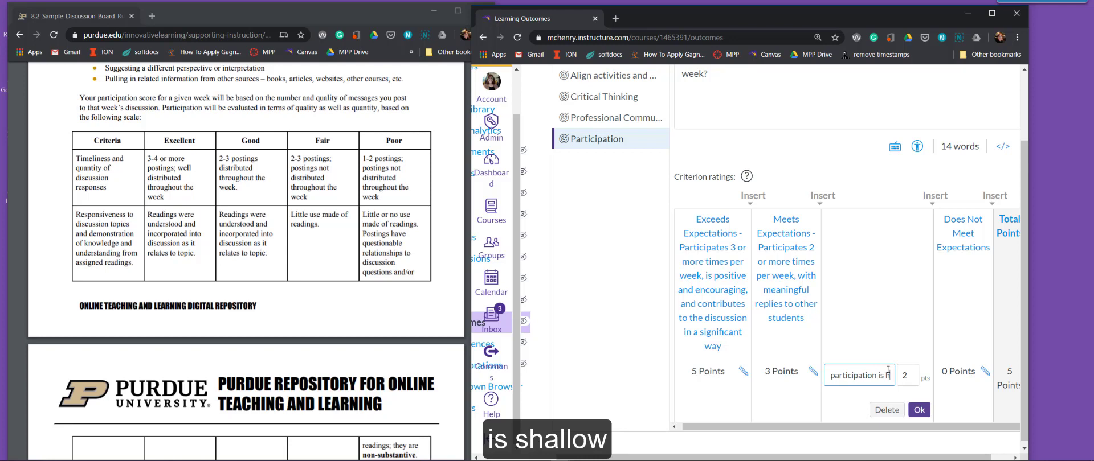
pyautogui.write(' shallow an')
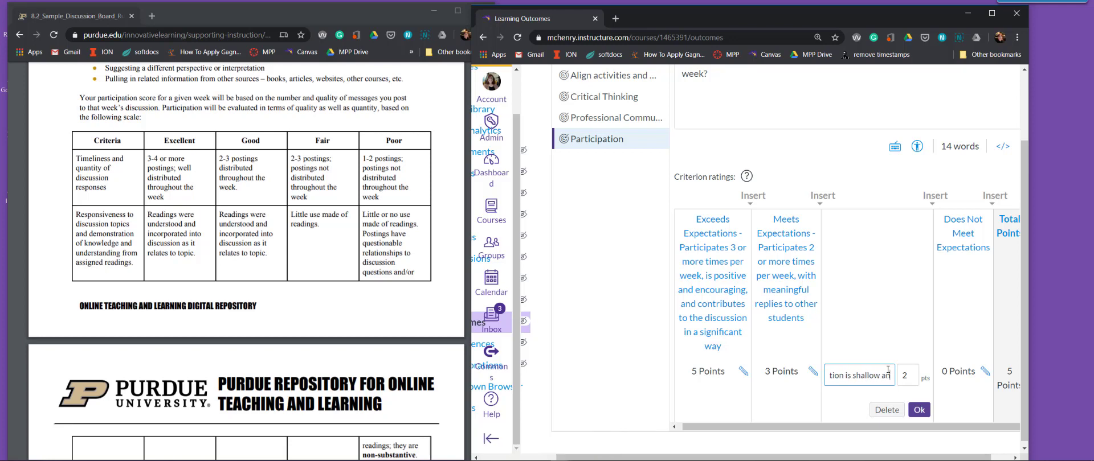
pyautogui.write('d does')
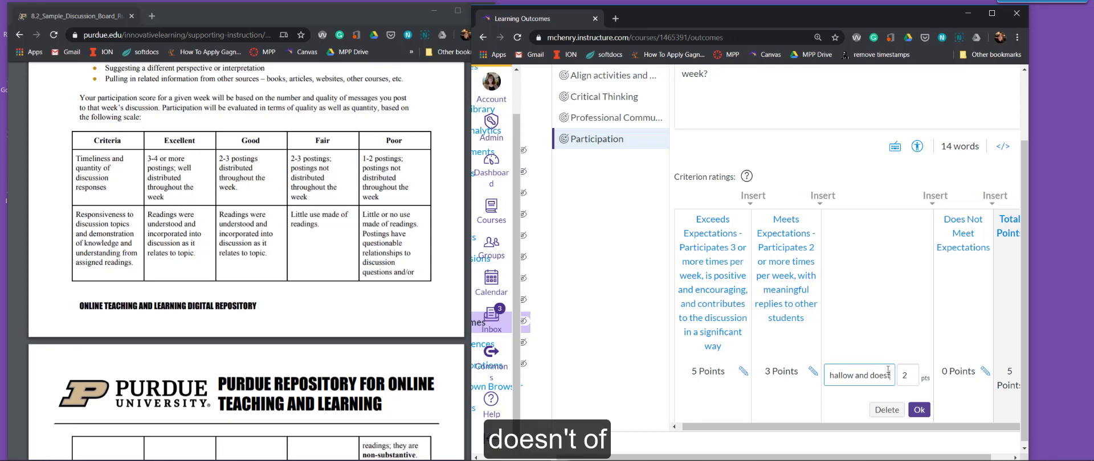
pyautogui.write('t')
# Finish the Needs Work rating with "and doesn't provide significant contributions to the discussion" and accept it.
pyautogui.press('BackSpace')
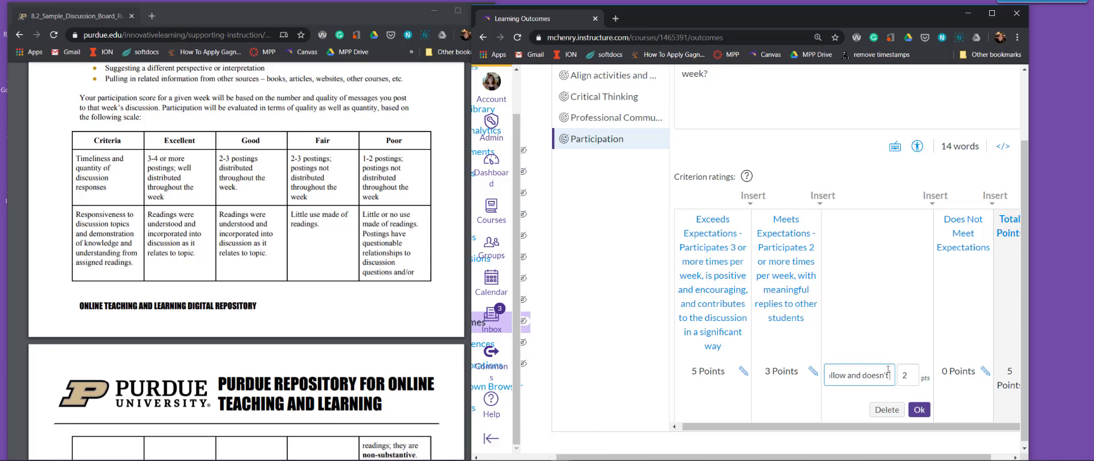
pyautogui.write('provide significant contri')
pyautogui.write('butions to the di')
pyautogui.write('scussio')
pyautogui.write('n')
pyautogui.click(922, 410)
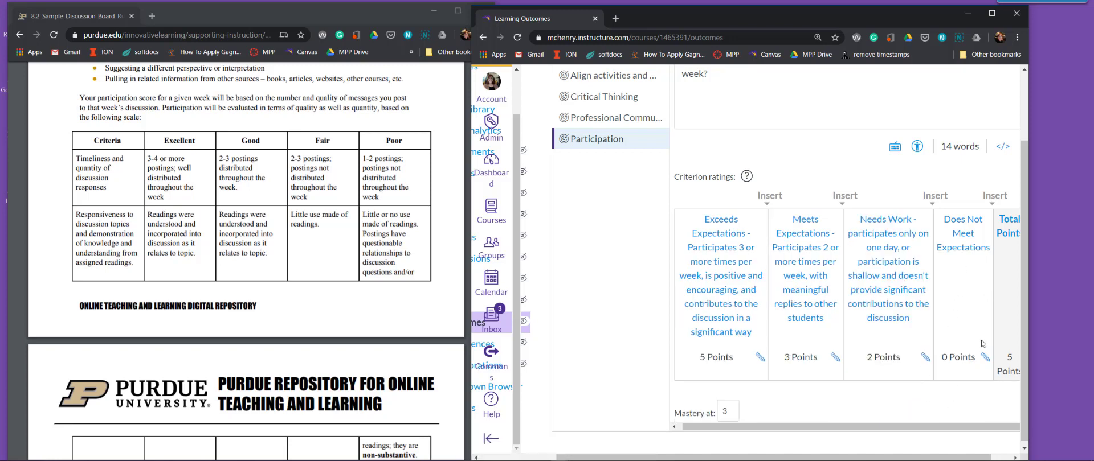
# Extend the Does Not Meet Expectations rating with "- Has not met all requirements".
pyautogui.click(985, 357)
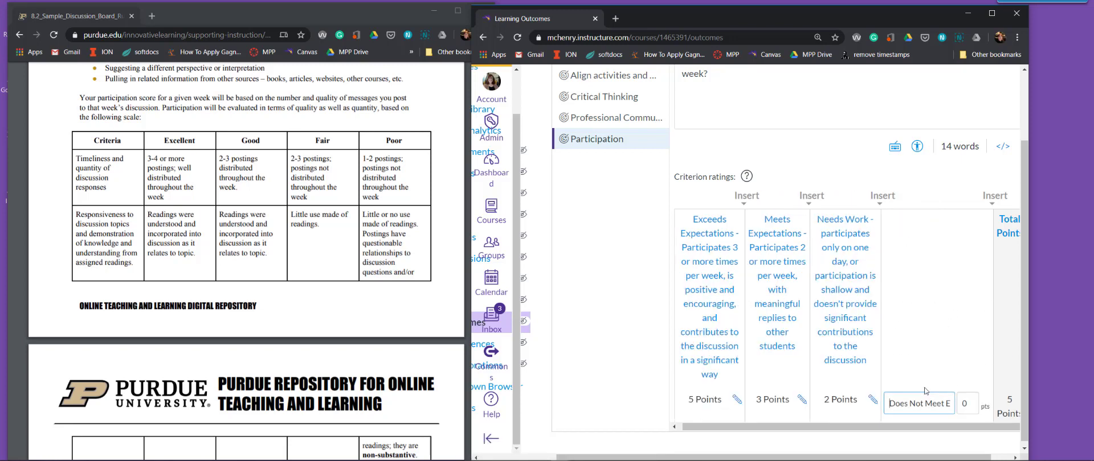
pyautogui.moveTo(948, 403); pyautogui.dragTo(956, 405)
pyautogui.click(949, 405)
pyautogui.write('0 G')
pyautogui.press('BackSpace')
pyautogui.press('BackSpace')
pyautogui.press('BackSpace')
pyautogui.press('BackSpace')
pyautogui.write('- Has not met a')
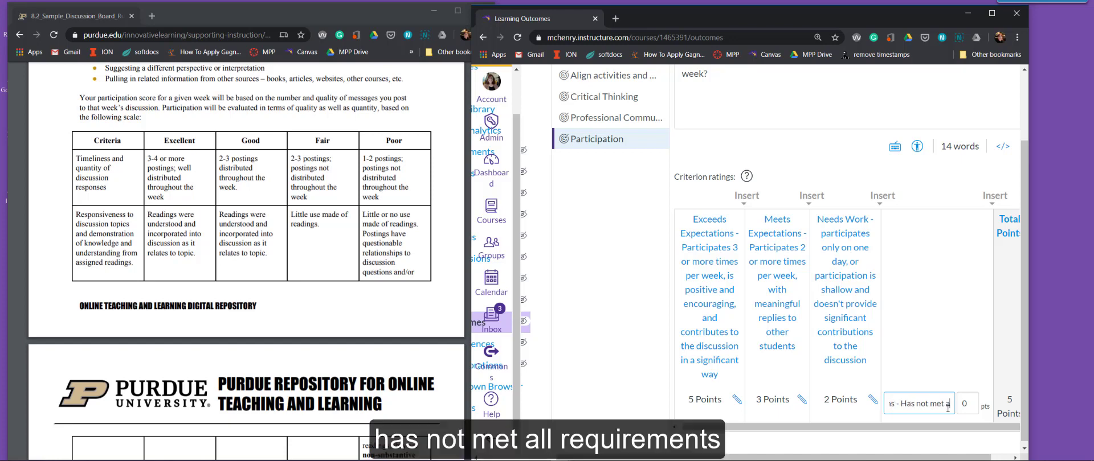
pyautogui.write('ll requirem')
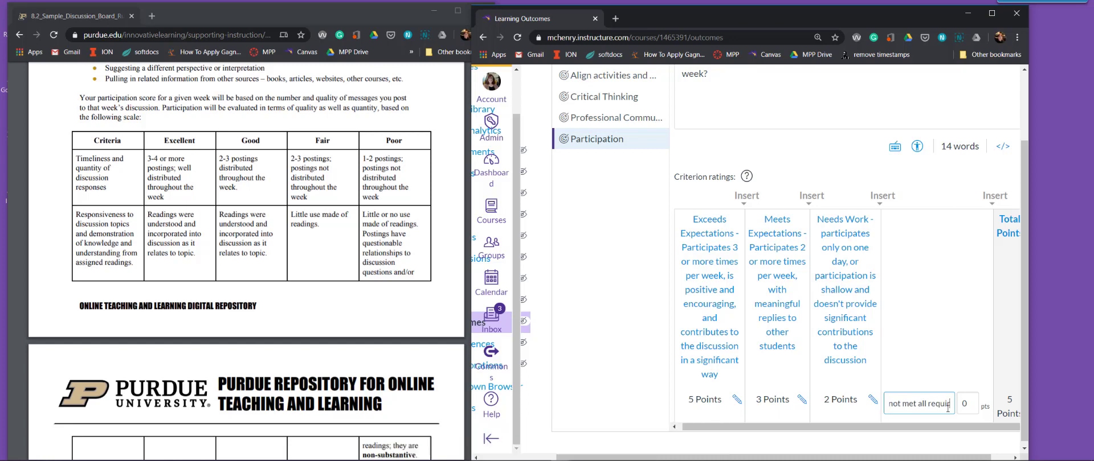
pyautogui.write('ents')
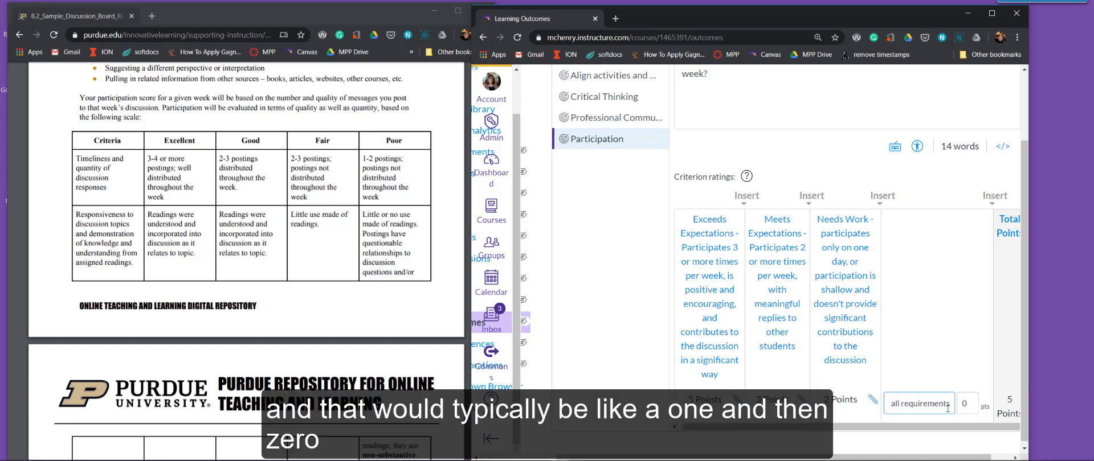
# Set the Does Not Meet Expectations rating to 1 point and the outcome's mastery level to 4.
pyautogui.press('Tab')
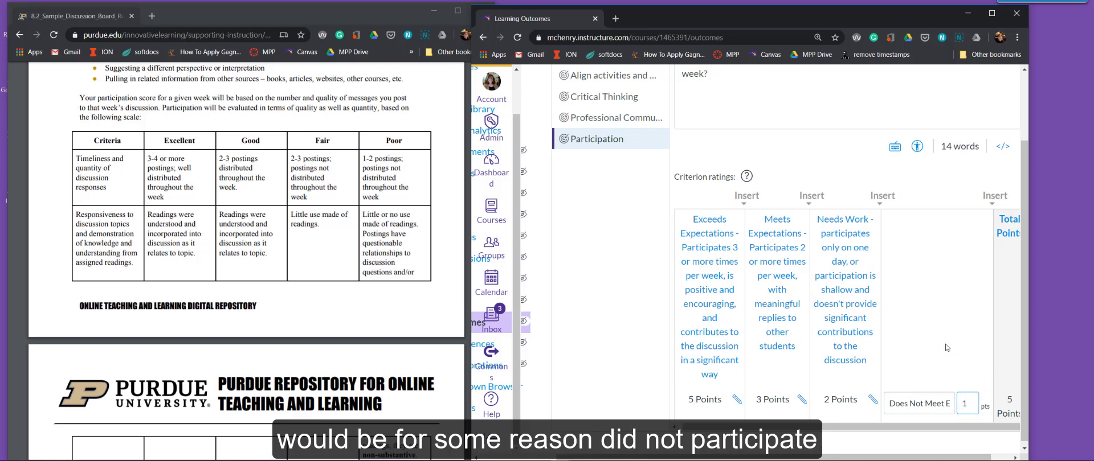
pyautogui.scroll(-2, 945, 344)
pyautogui.click(987, 338)
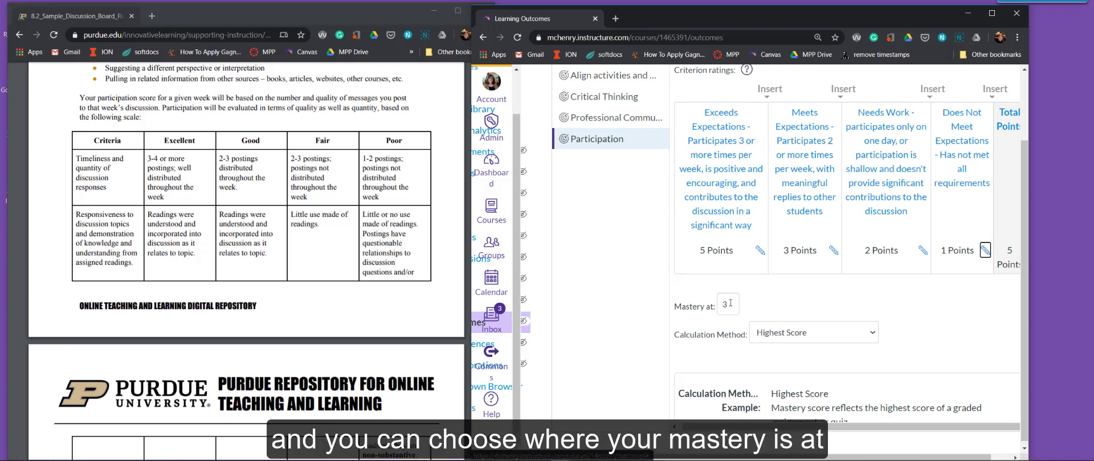
pyautogui.moveTo(730, 308); pyautogui.dragTo(709, 307)
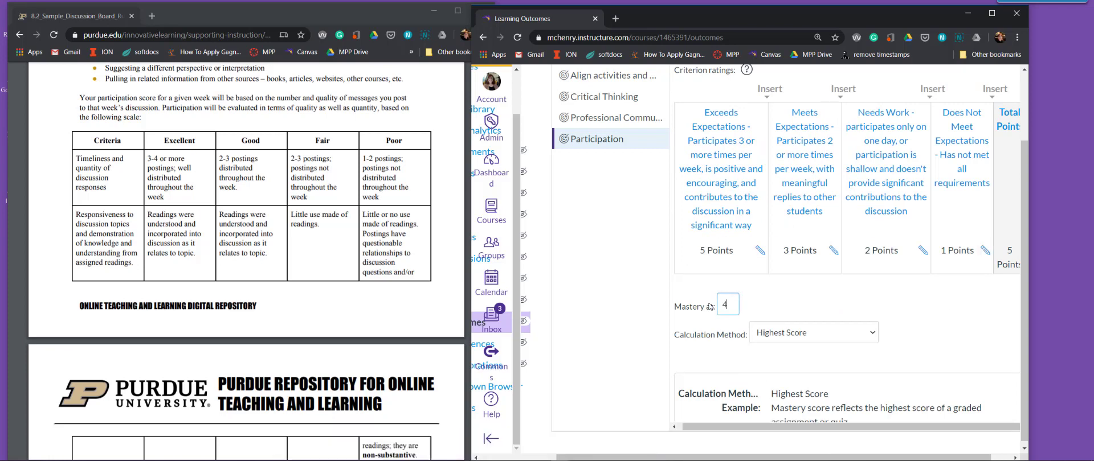
pyautogui.write('4')
# Set the Participation outcome's Meets Expectations rating to 4 points.
pyautogui.click(833, 250)
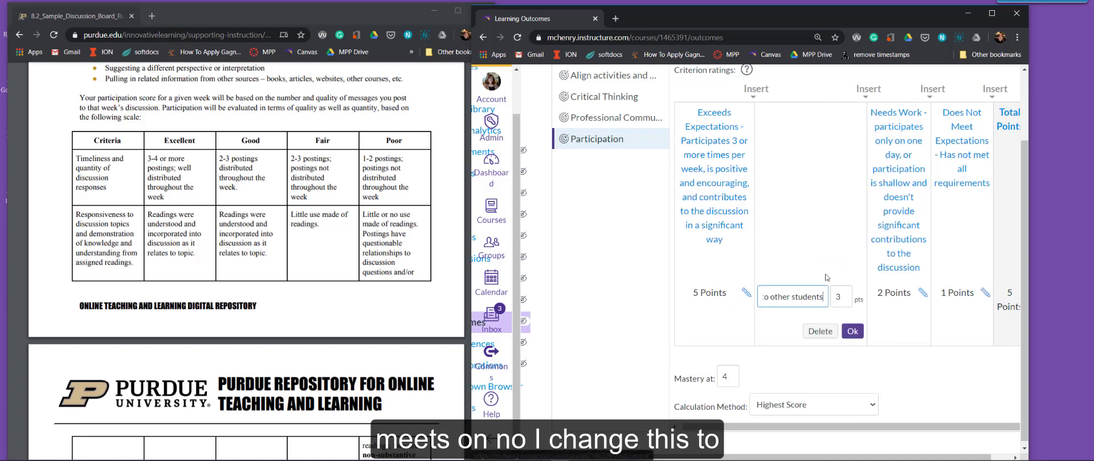
pyautogui.doubleClick(832, 299)
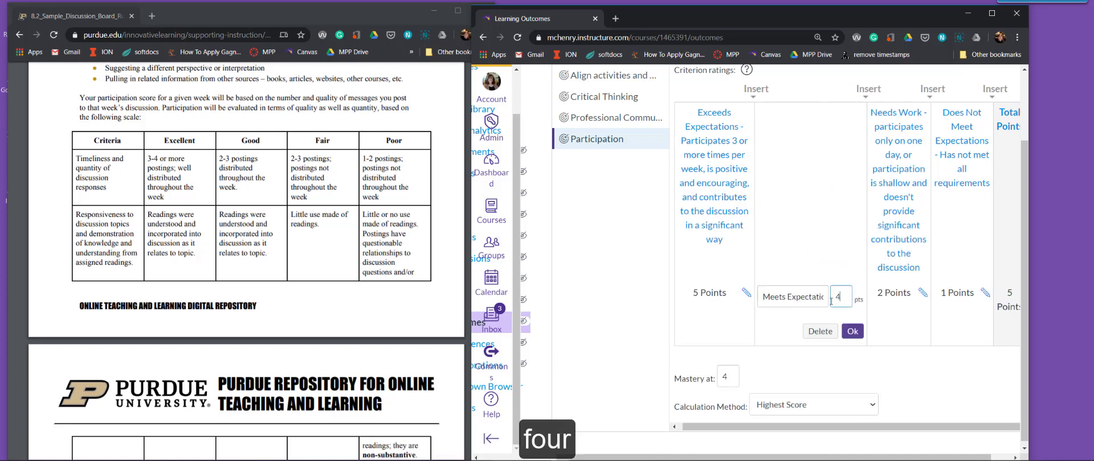
pyautogui.write('4')
pyautogui.click(852, 332)
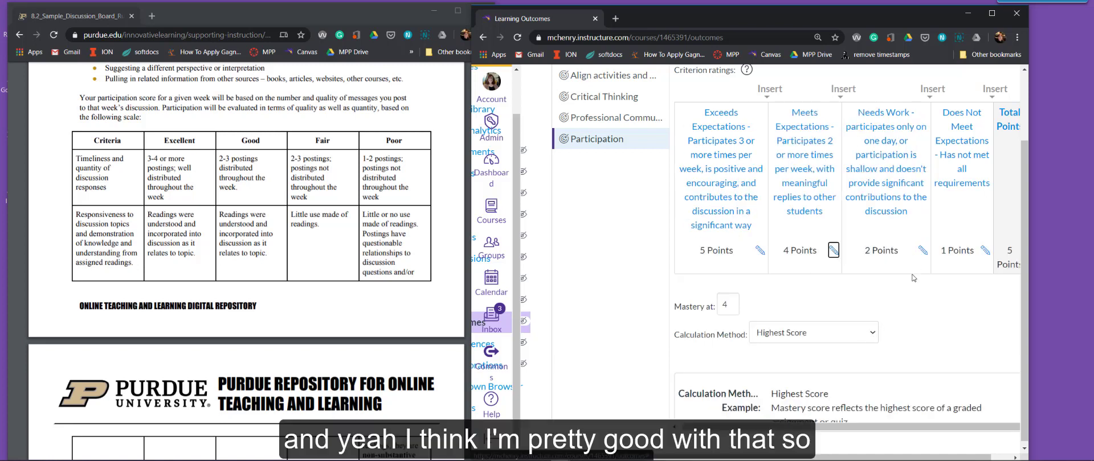
# Save the Participation outcome and widen the browser window to fit its ratings table.
pyautogui.scroll(-1, 806, 315)
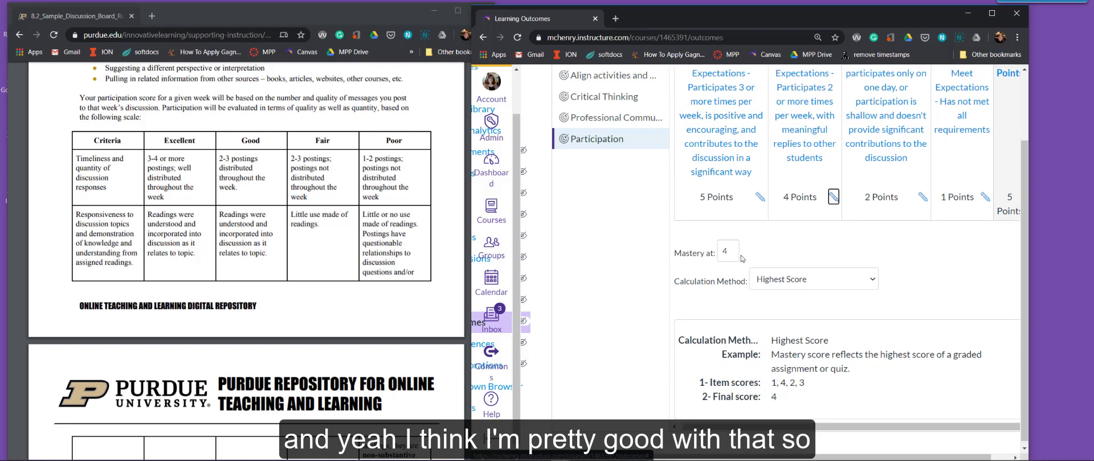
pyautogui.scroll(1, 808, 214)
pyautogui.scroll(-2, 818, 218)
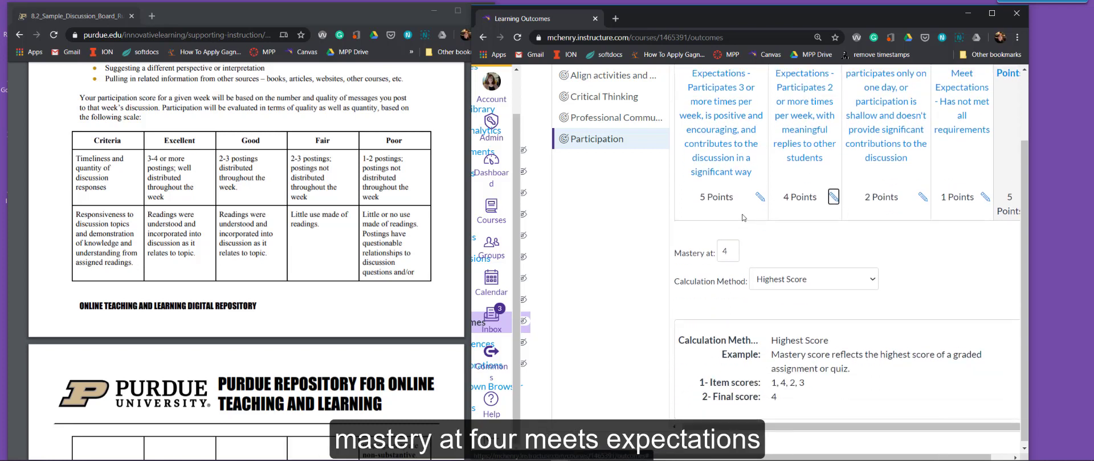
pyautogui.click(1006, 387)
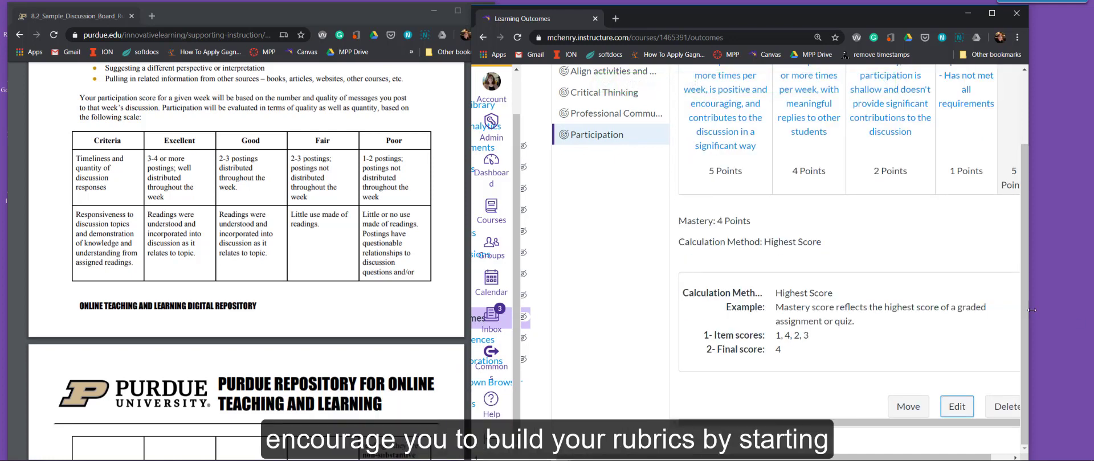
pyautogui.moveTo(1029, 309); pyautogui.dragTo(1070, 312)
pyautogui.scroll(2, 1055, 313)
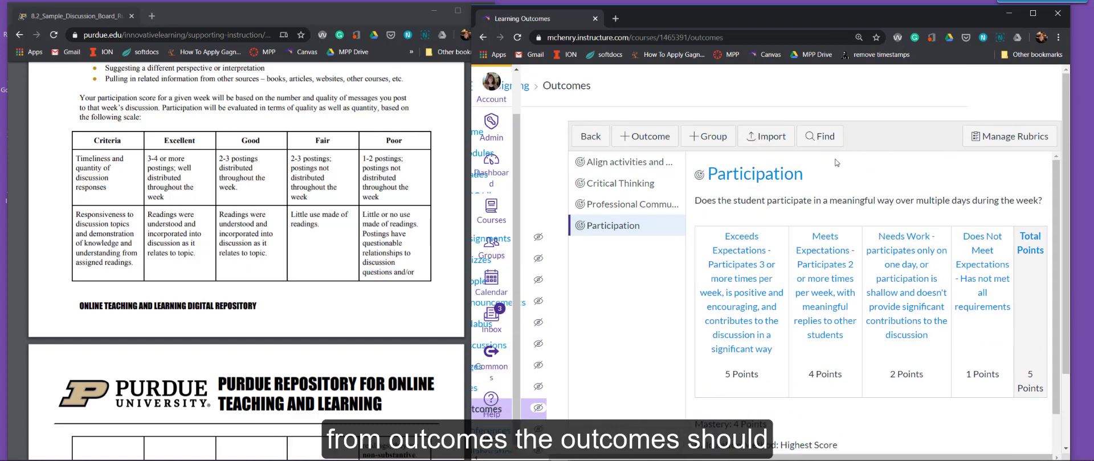
# Open the course's rubrics and delete the existing Discussion Rubric.
pyautogui.click(991, 137)
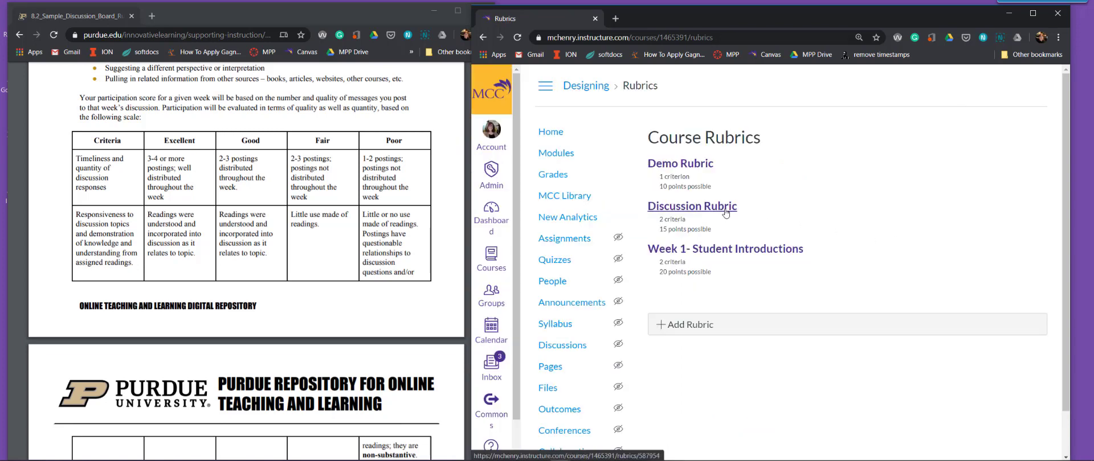
pyautogui.click(726, 214)
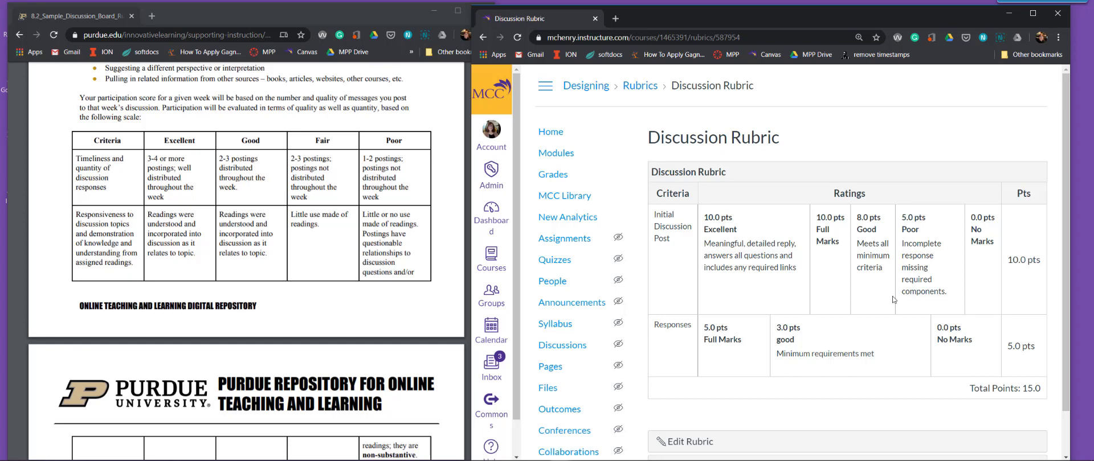
pyautogui.scroll(-1, 893, 300)
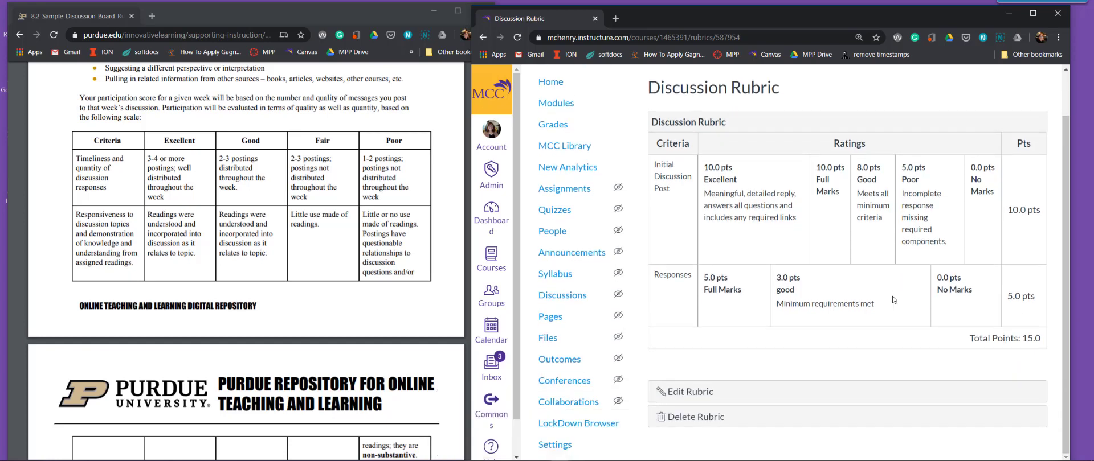
pyautogui.click(712, 418)
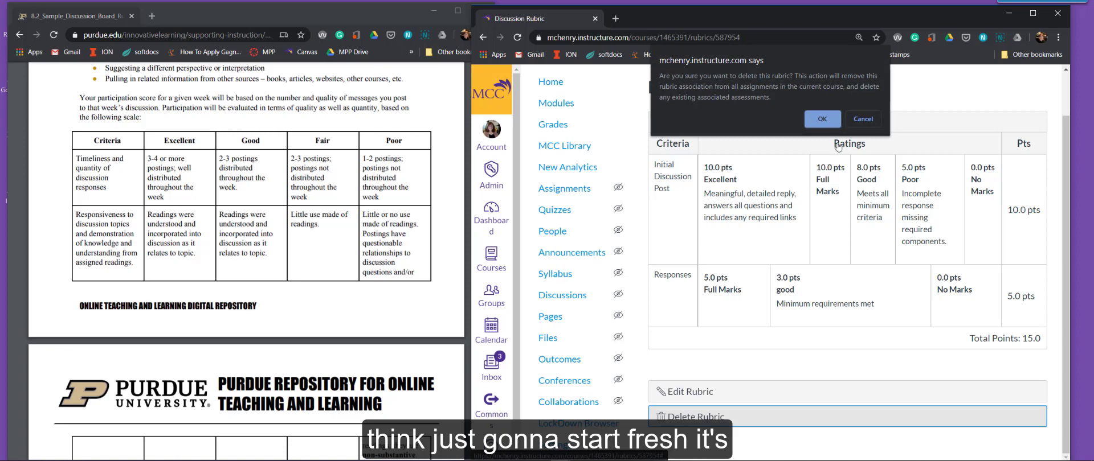
pyautogui.click(838, 119)
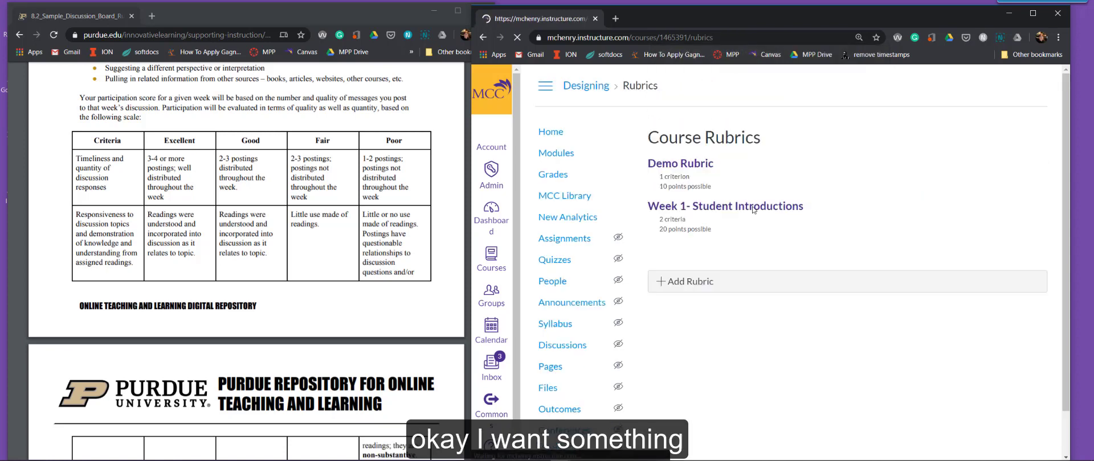
# Start a new course rubric titled "Discussion".
pyautogui.click(692, 285)
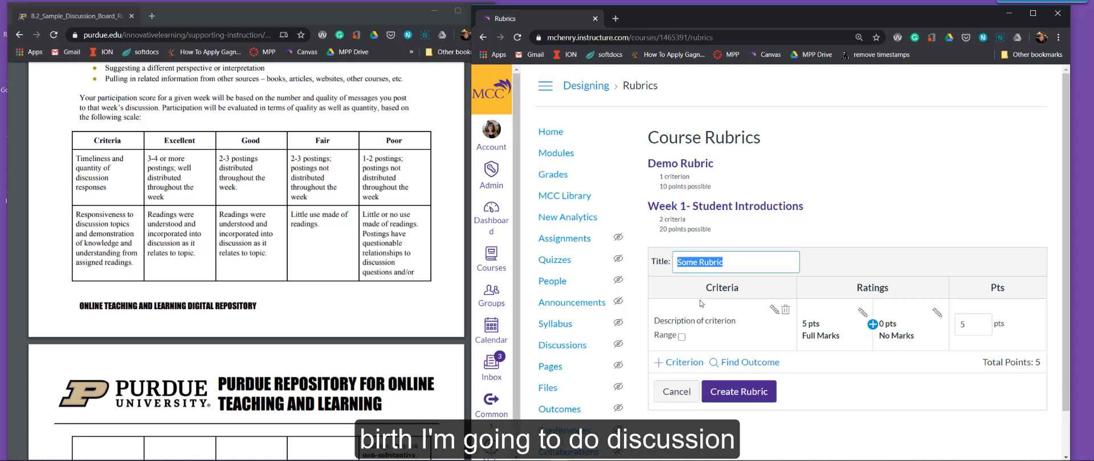
pyautogui.write('Discussion')
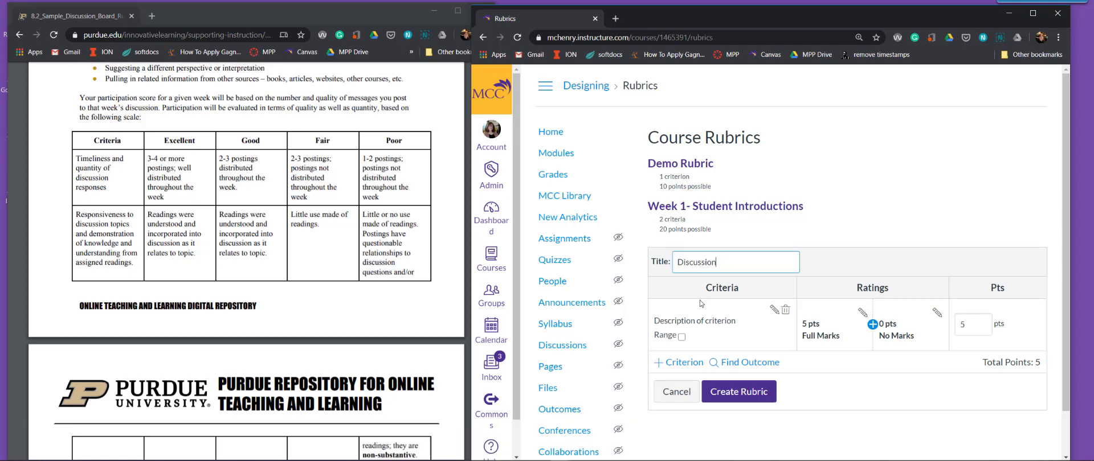
# Import the Participation outcome into the Discussion rubric as a scoring criterion and remove the default criterion.
pyautogui.click(748, 364)
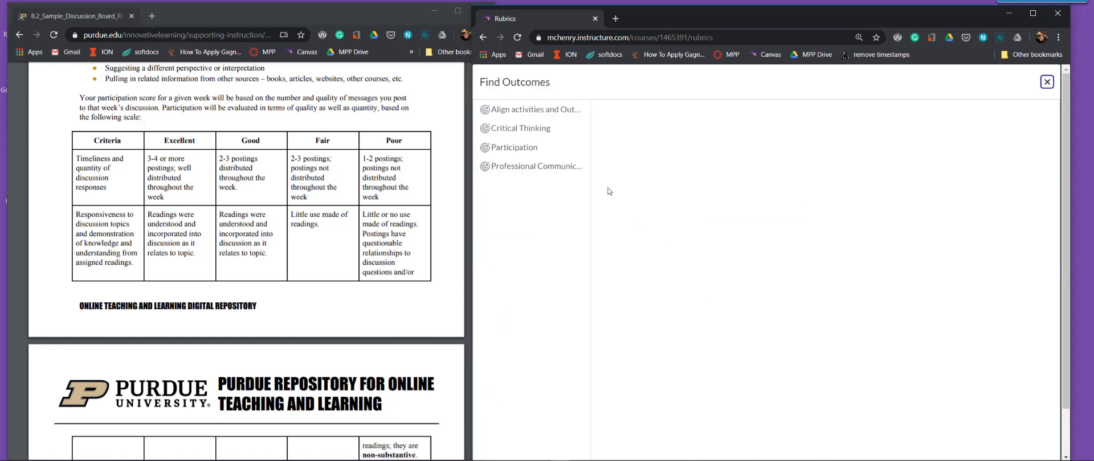
pyautogui.click(520, 128)
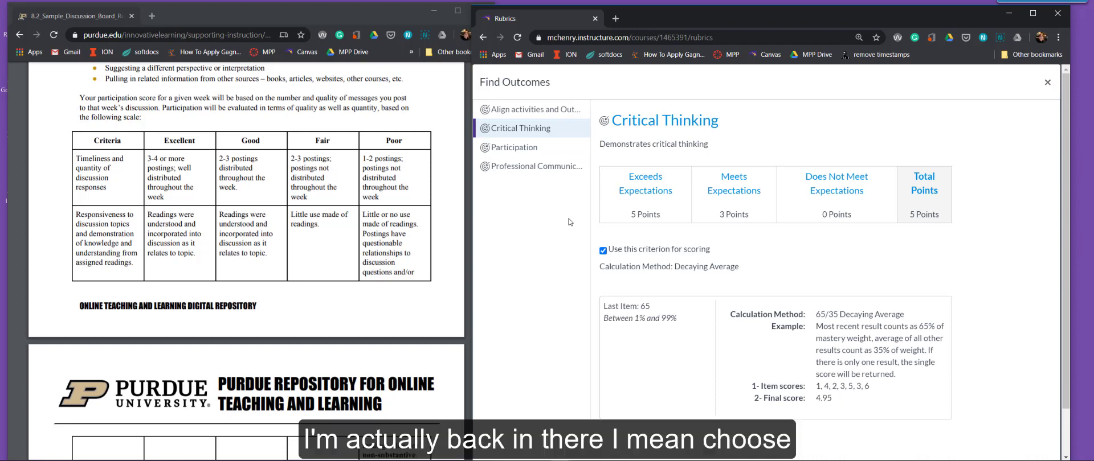
pyautogui.click(537, 171)
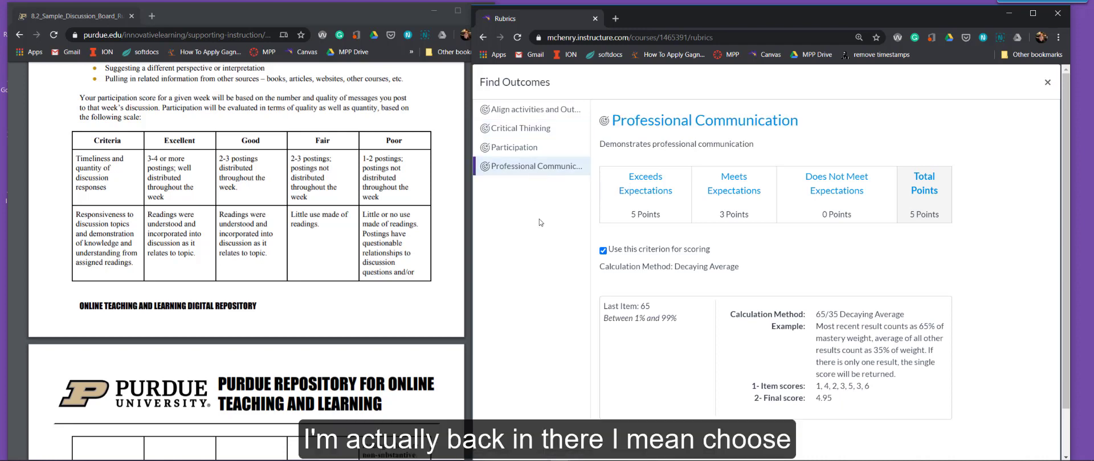
pyautogui.click(514, 148)
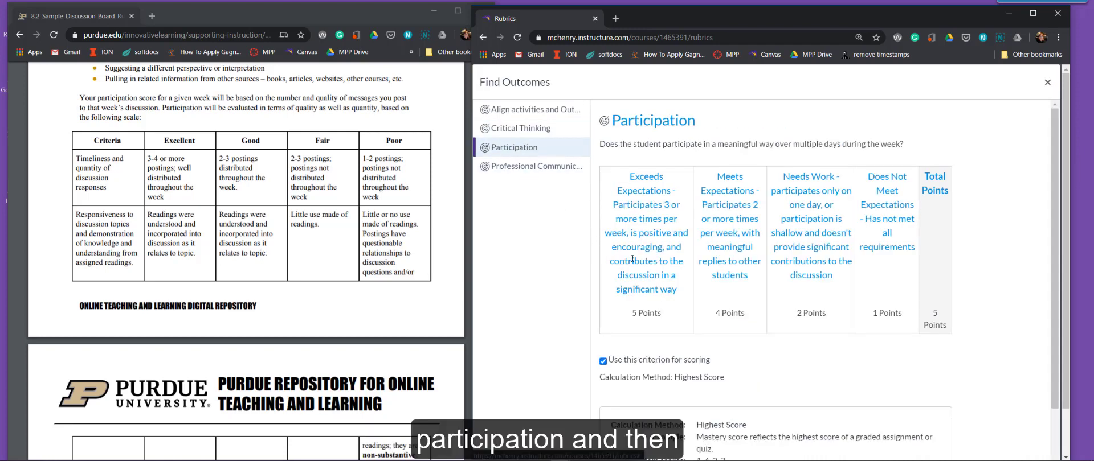
pyautogui.scroll(-1, 650, 264)
pyautogui.scroll(-3, 650, 263)
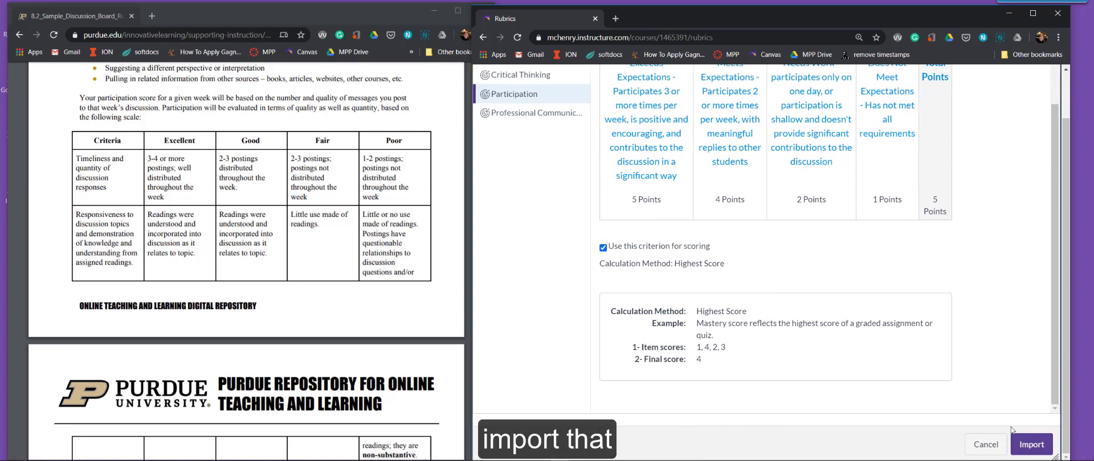
pyautogui.click(1021, 444)
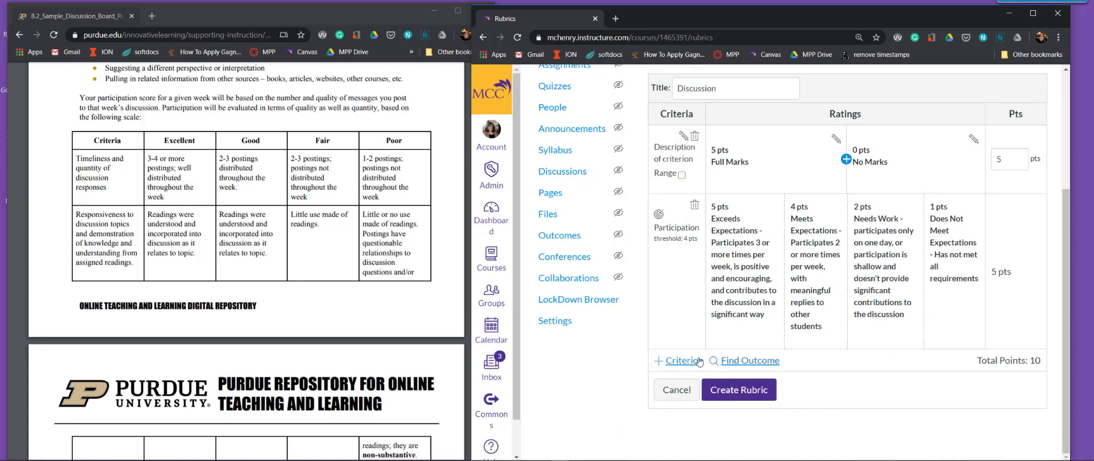
pyautogui.click(695, 136)
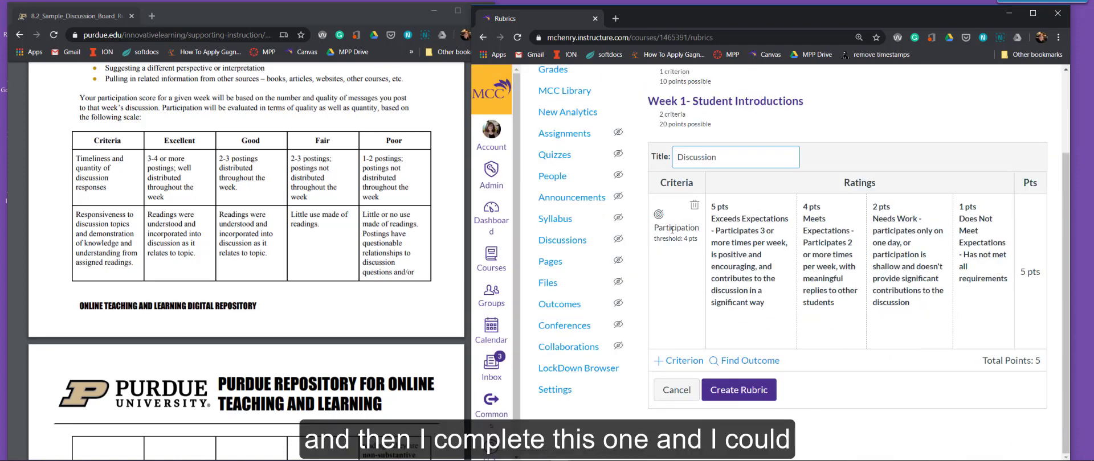
# Review the Critical Thinking, Professional Communication, and Align activities and Outcomes outcomes, and leave without importing any of them.
pyautogui.click(736, 361)
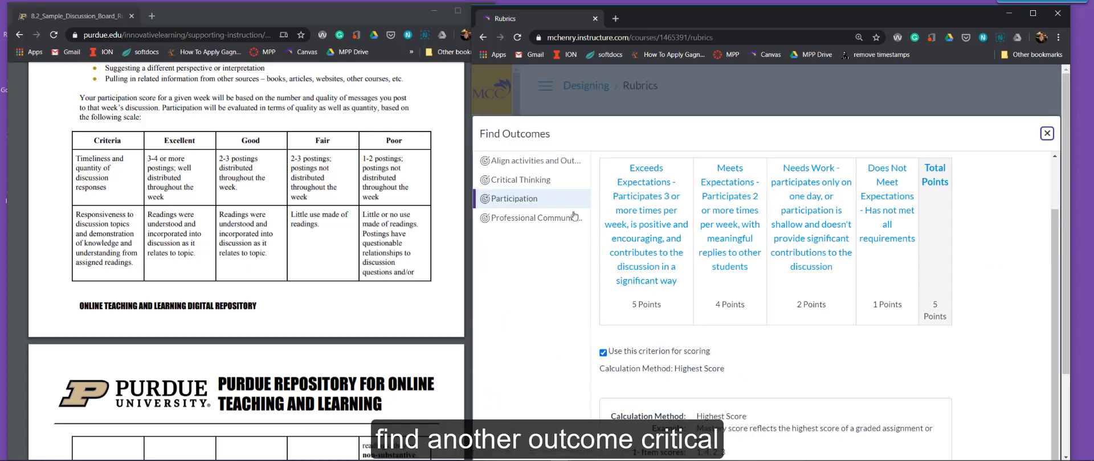
pyautogui.click(549, 184)
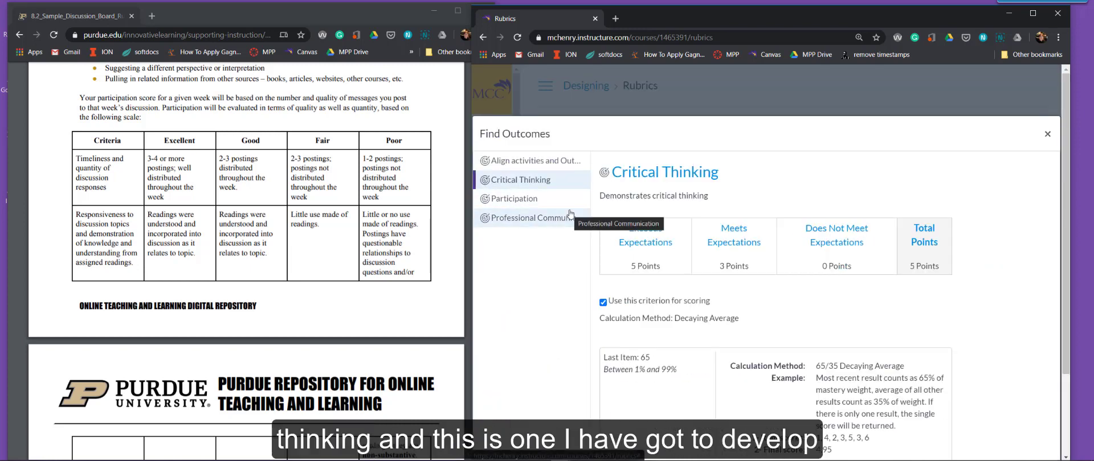
pyautogui.click(570, 215)
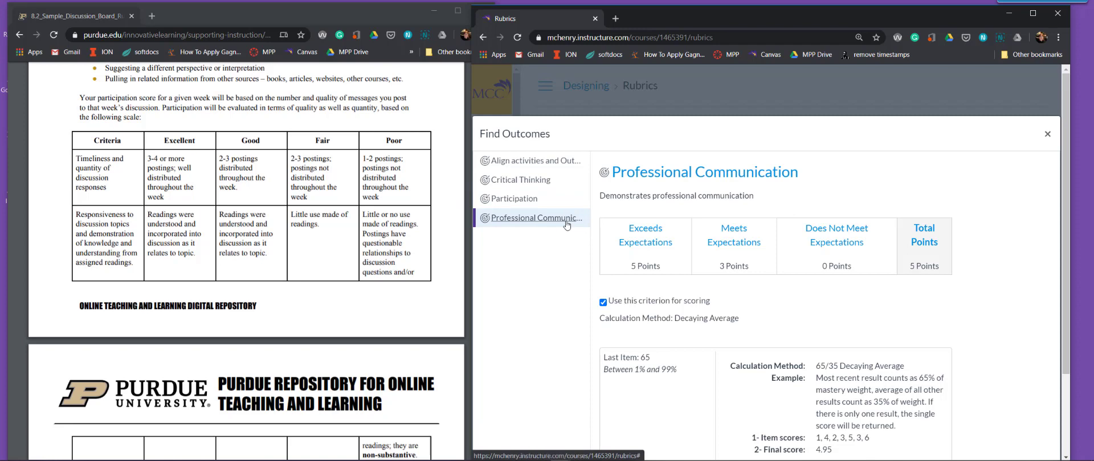
pyautogui.click(542, 164)
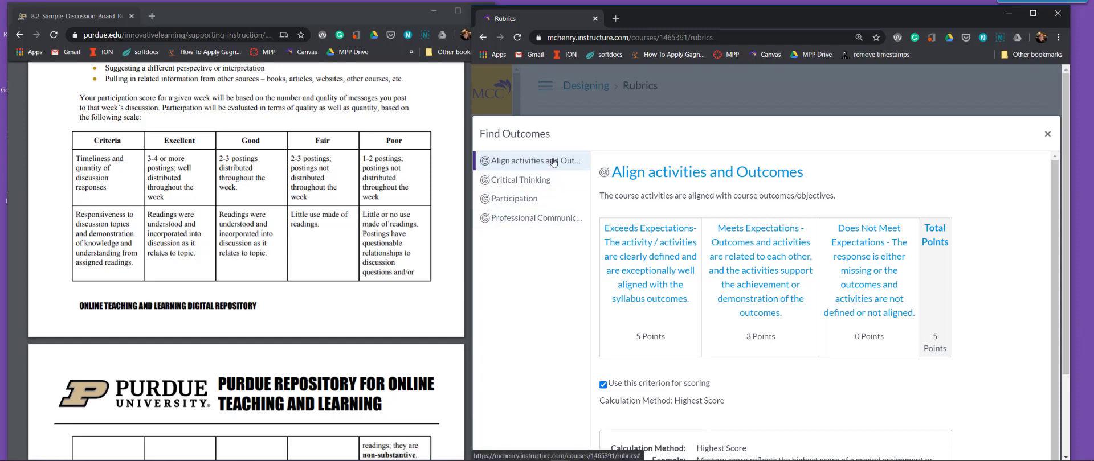
pyautogui.scroll(-2, 552, 274)
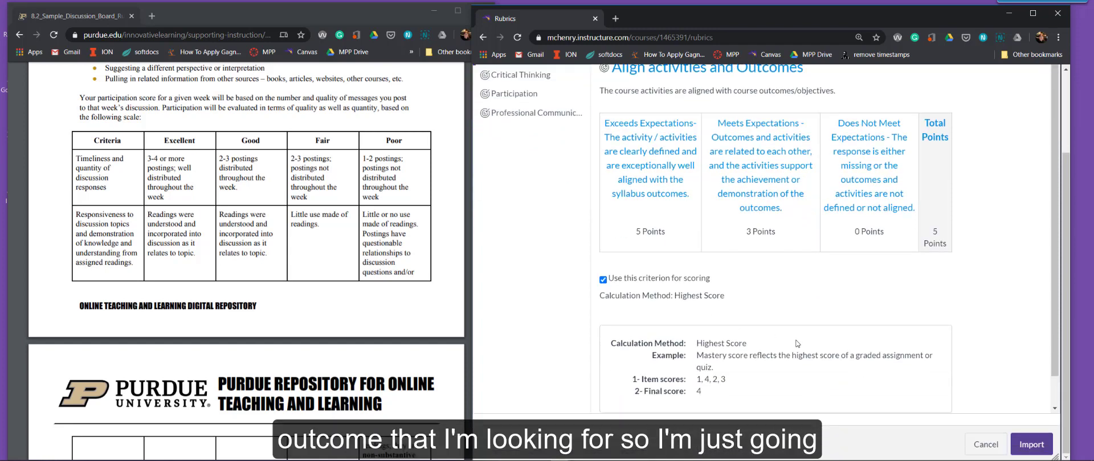
pyautogui.click(981, 446)
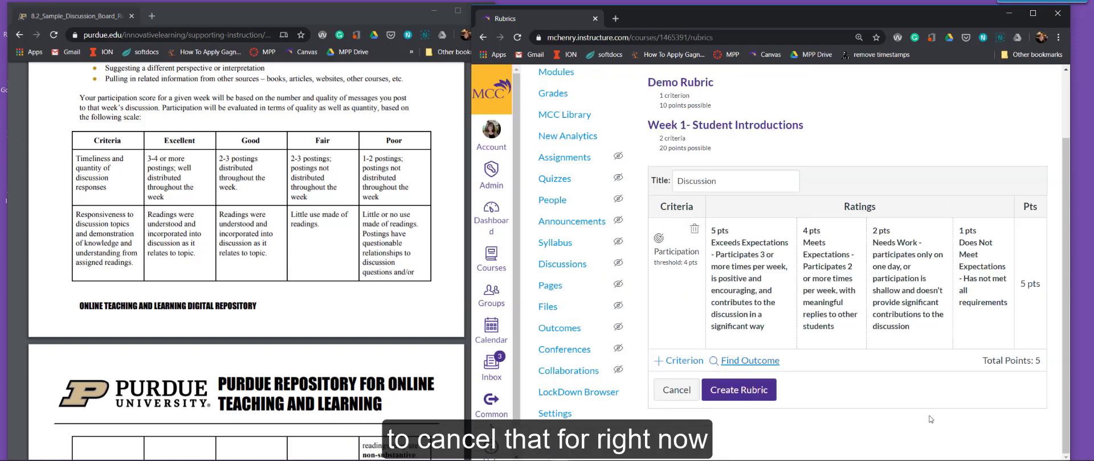